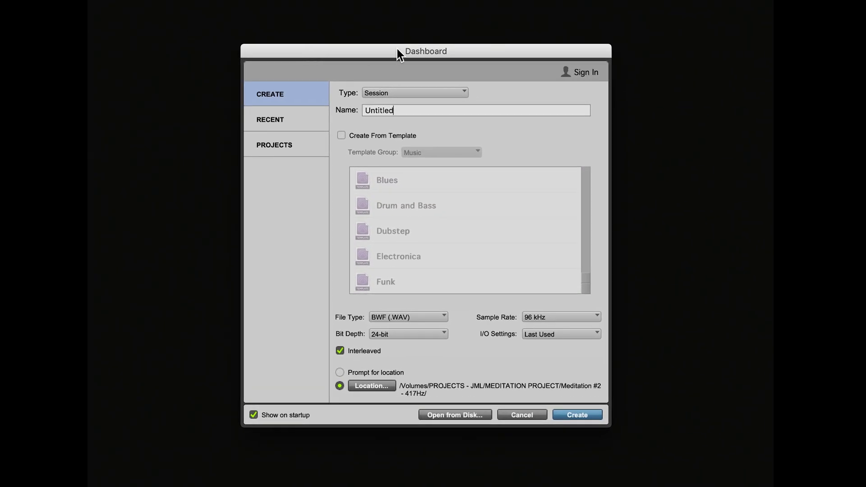
Name the new session TEST with 16-bit depth and a 48 kHz sample rate
left_click(274, 120)
left_click(277, 152)
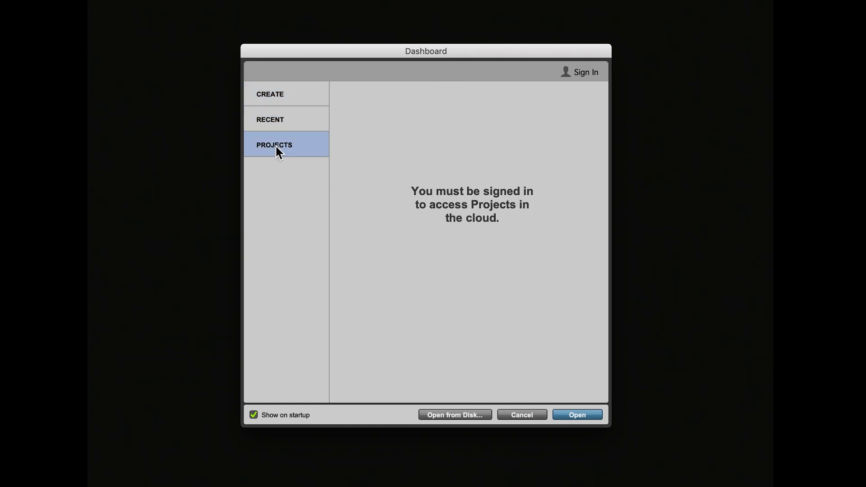
left_click(266, 95)
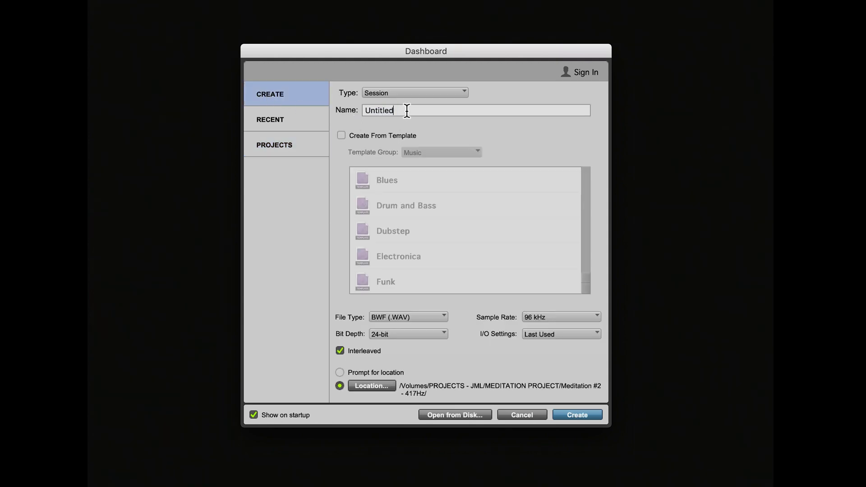
type("TEST")
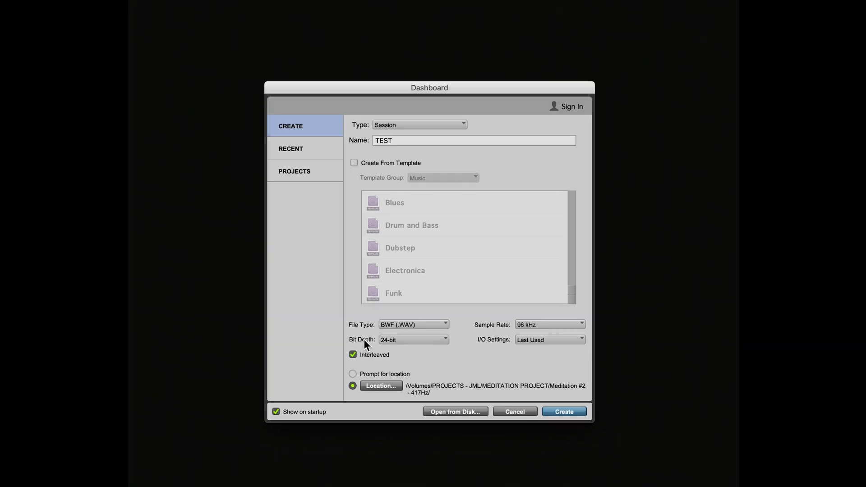
left_click(428, 340)
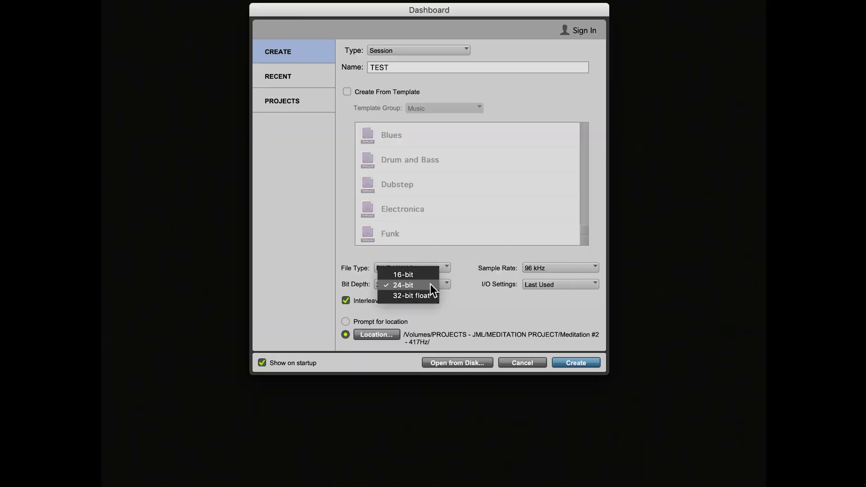
left_click(424, 329)
left_click(550, 325)
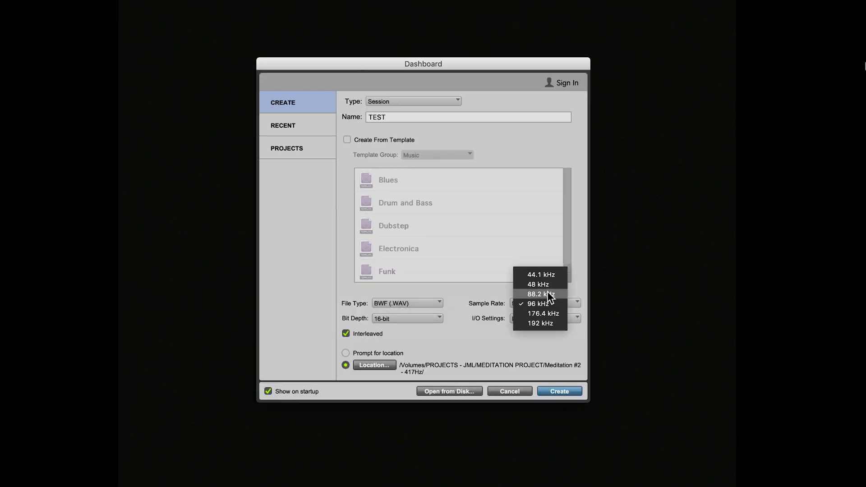
left_click(548, 284)
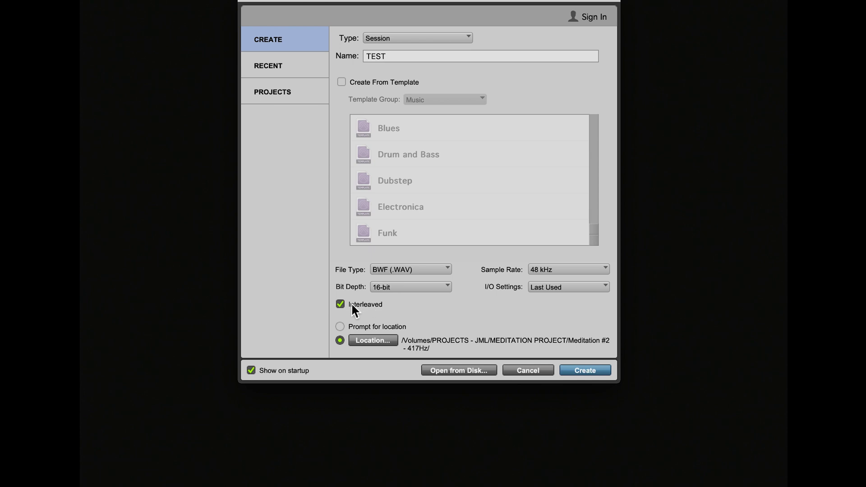
Set a fixed save location on the external PROJECTS - JML drive
left_click(340, 304)
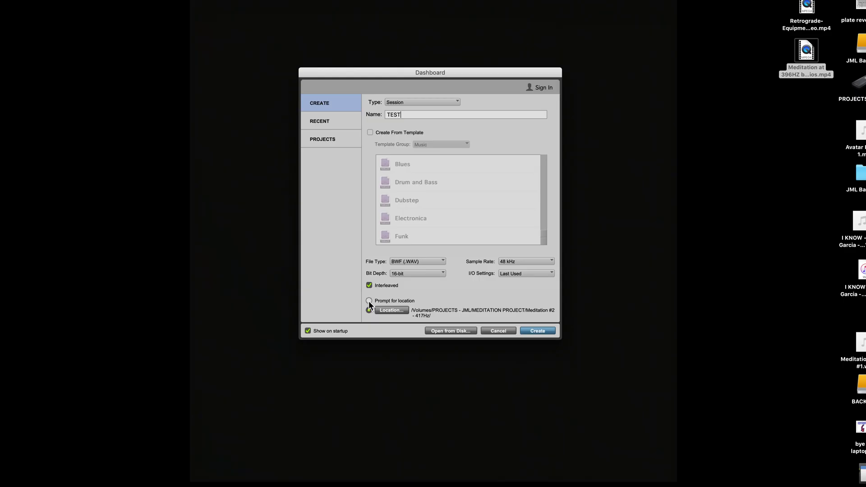
left_click(331, 336)
left_click(332, 349)
left_click(391, 311)
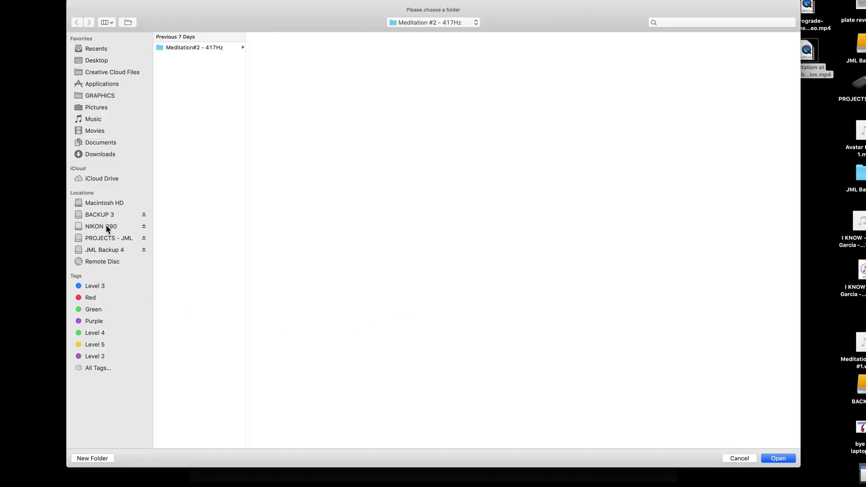
left_click(107, 252)
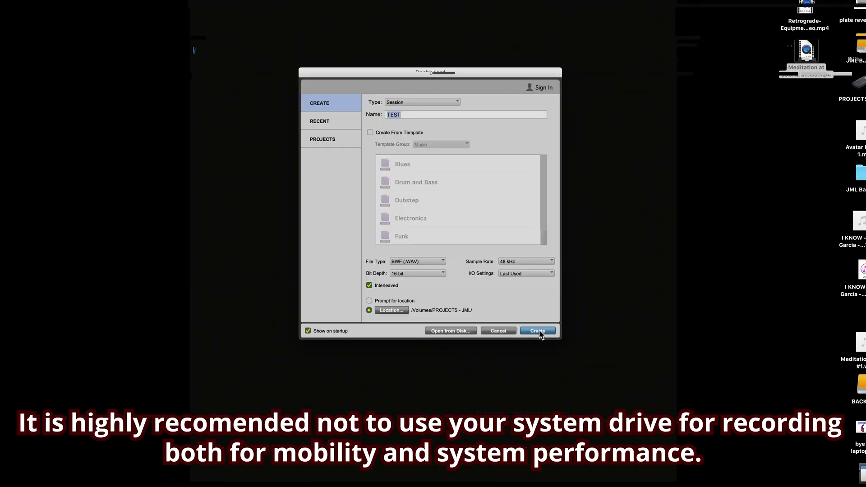
Create the empty TEST session and toggle Mix/Edit windows with Cmd+=, ending in Edit
left_click(538, 330)
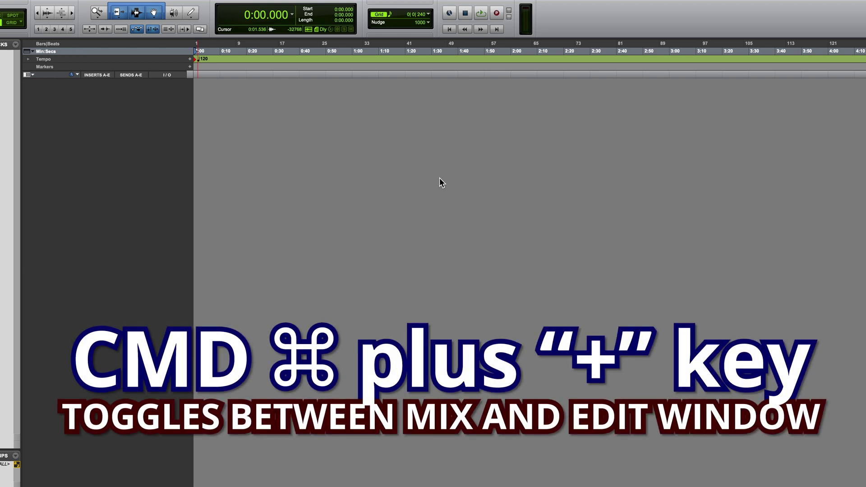
key("super+equal")
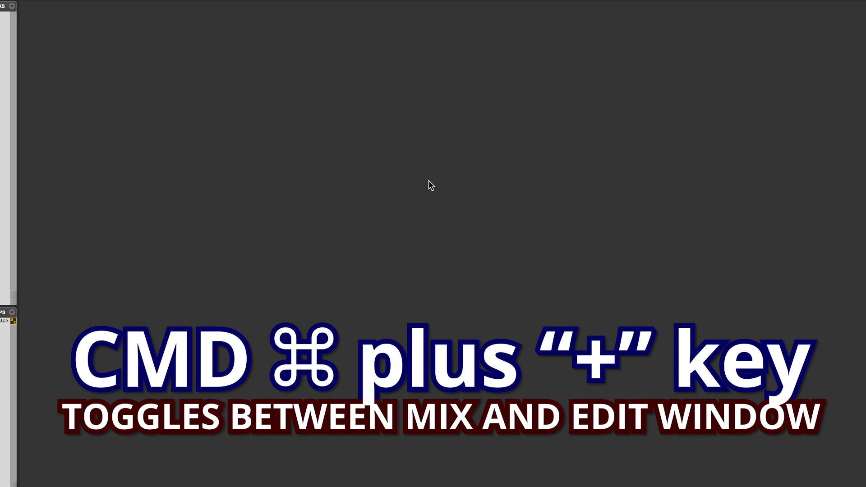
key("super+equal")
key("super+equal")
key("super+equal")
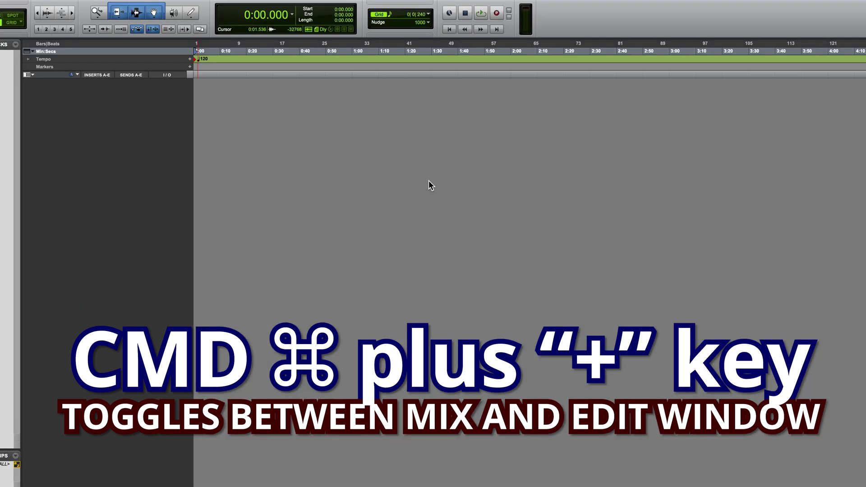
key("super+equal")
key("super+equal")
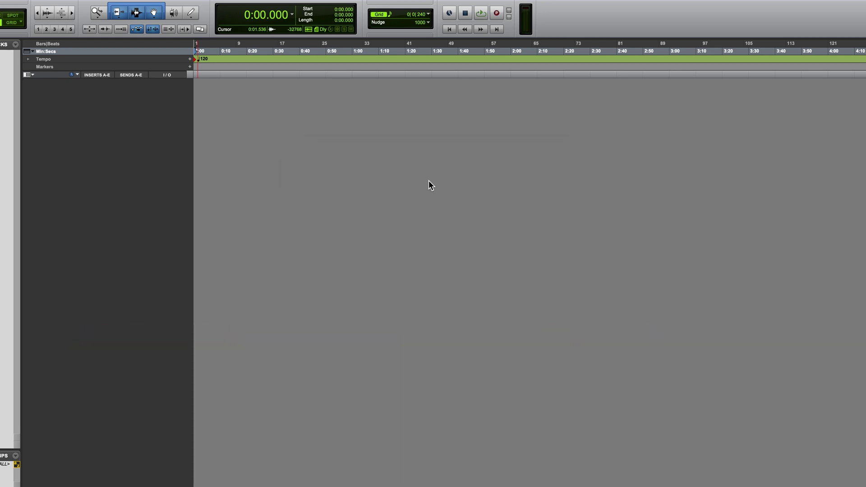
key("super+shift+n")
In the New Tracks dialog, try other track types and formats, settling on mono Audio Tracks
left_click_drag(486, 150, 497, 183)
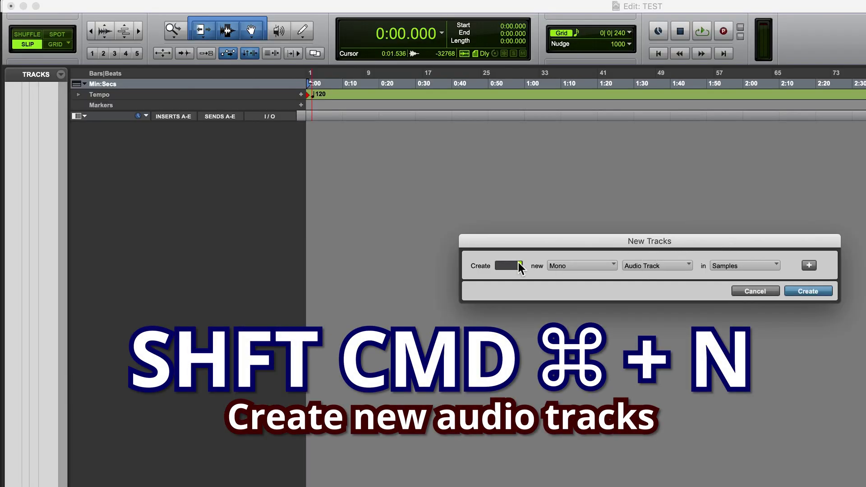
left_click_drag(533, 246, 529, 232)
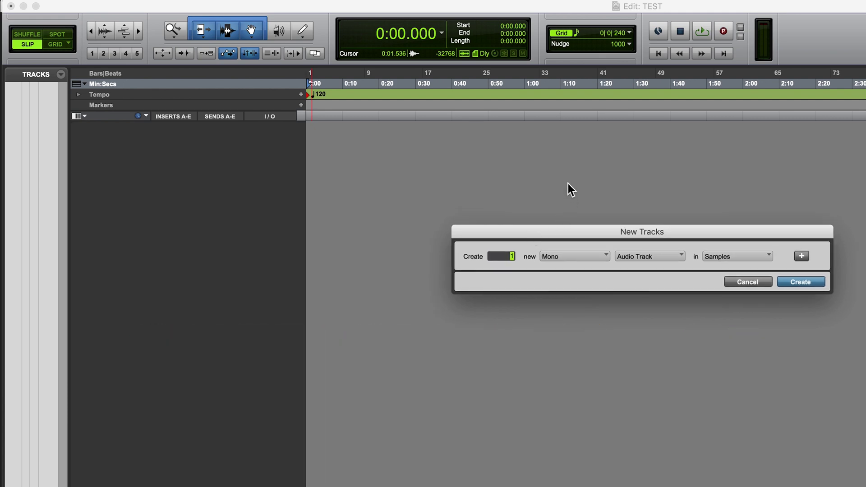
key("super+Down")
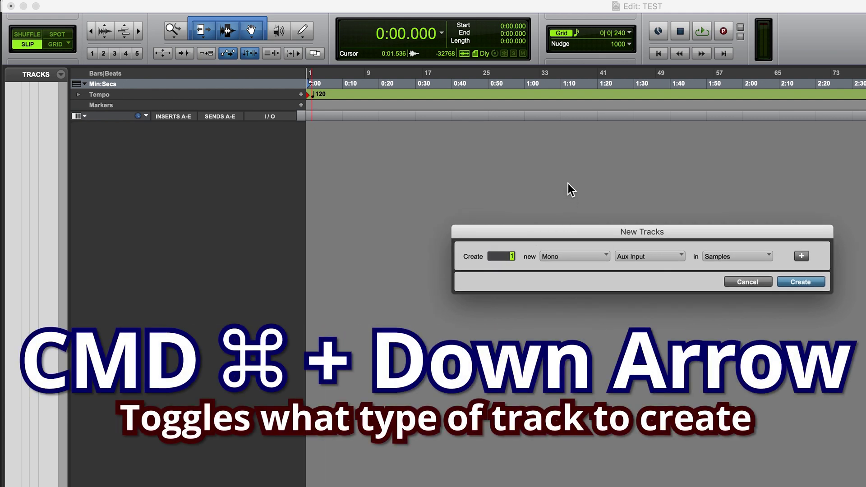
key("super+Down")
key("super+Down")
key("super+Down")
key("super+Down")
key("super+Up")
key("super+Up")
key("super+Down")
key("super+Down")
key("super+Up")
key("super+Up")
key("super+Up")
key("super+Up")
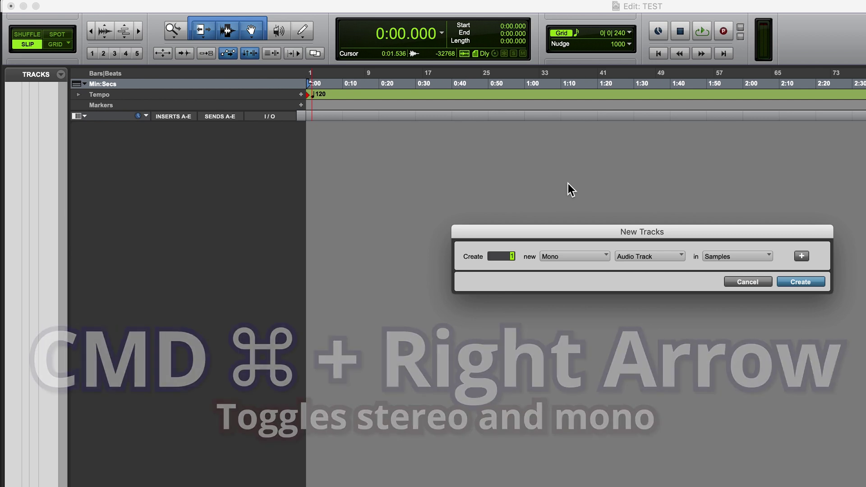
key("super+Right")
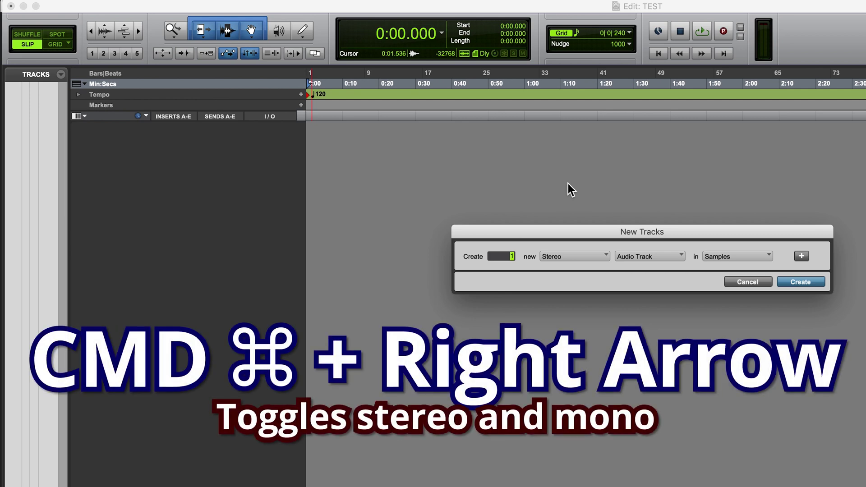
key("super+Right")
key("super+Right")
key("super+Right")
key("super+Right")
key("super+Right")
key("super+Right")
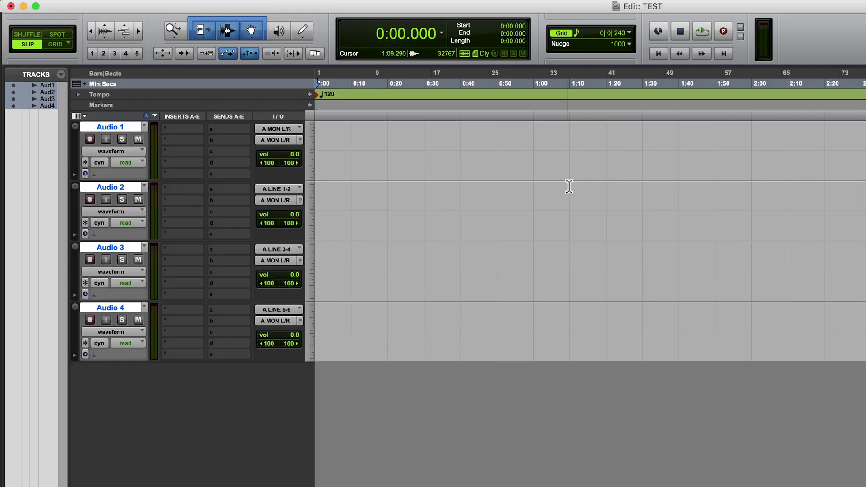
Add a stereo Master Fader track, Master 1
key("super+shift+n")
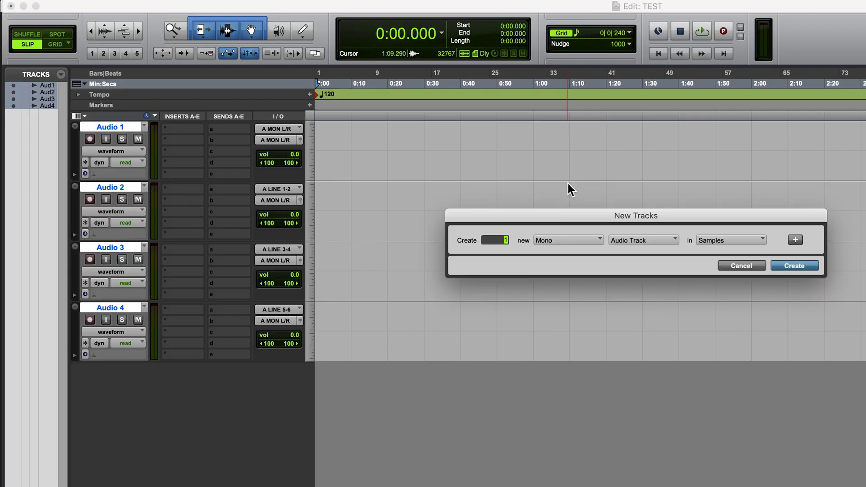
key("super+Down")
key("super+Down")
key("super+Down")
key("super+Down")
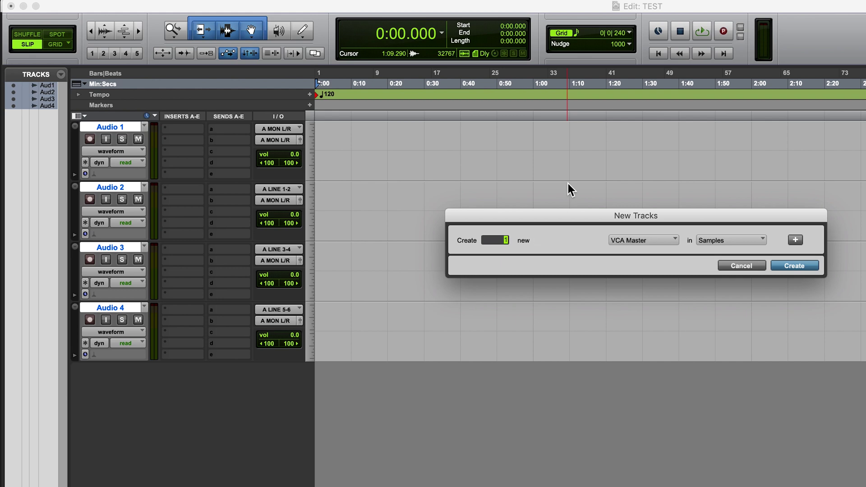
key("super+Down")
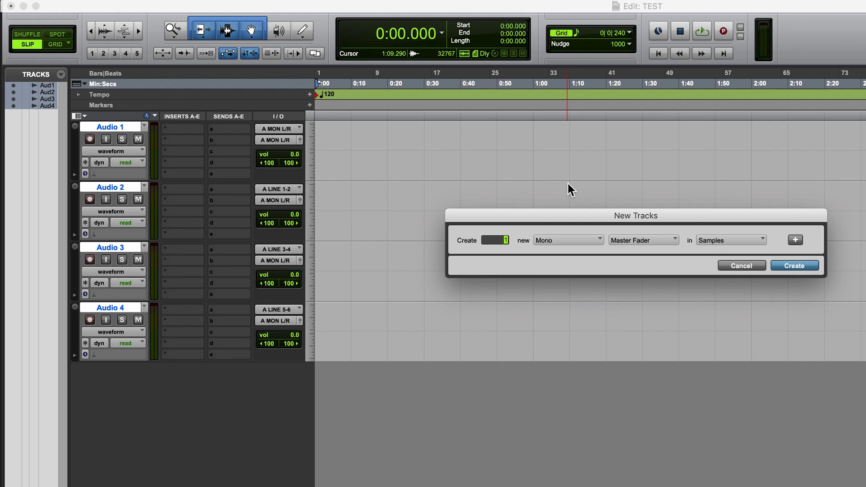
key("super+Right")
key("super+Left")
key("super+Right")
key("Return")
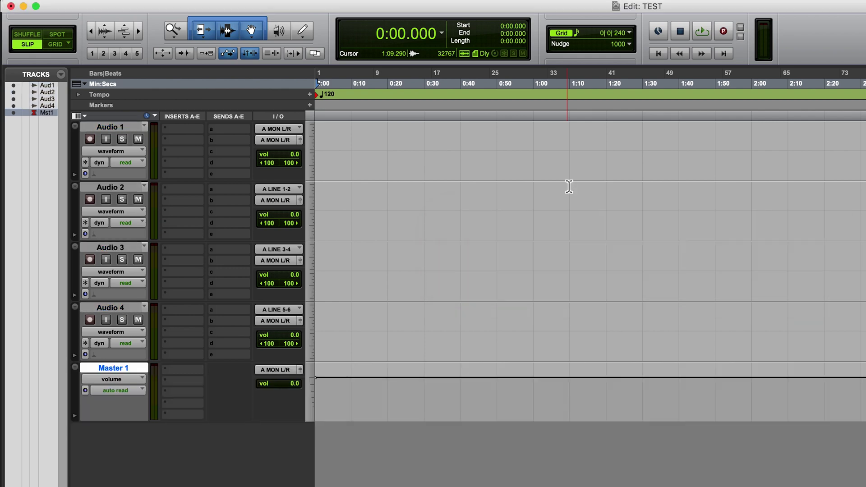
Add four mono audio tracks, Audio 5–8, and move Master 1 below Audio 8
key("shift+super+n")
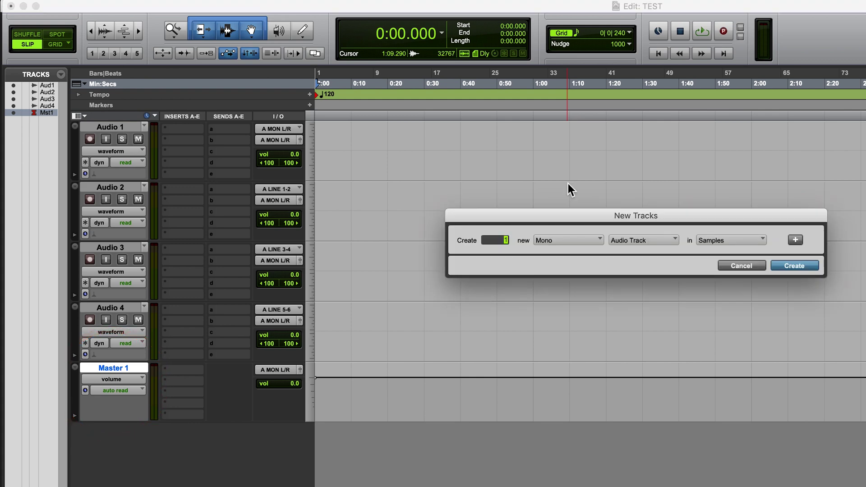
key("super+Right")
key("super+Down")
key("super+Down")
key("super+Down")
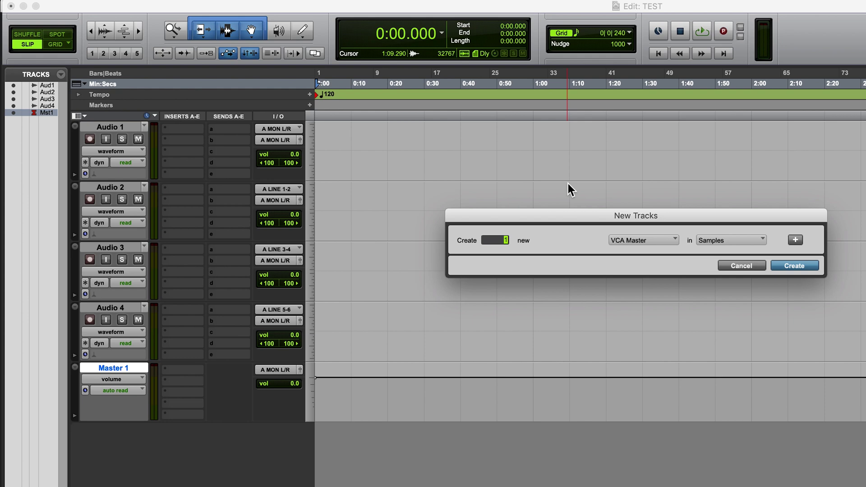
key("super+Down")
key("super+Down")
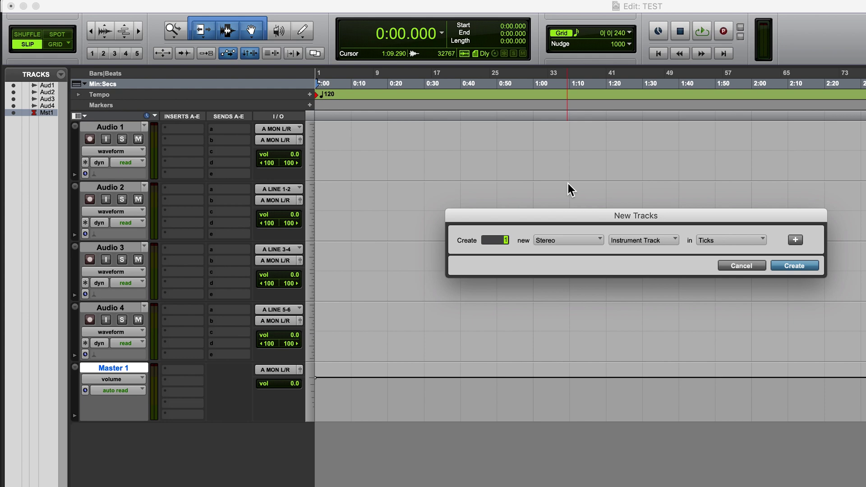
key("super+Down")
key("super+Down")
key("super+Up")
key("super+Left")
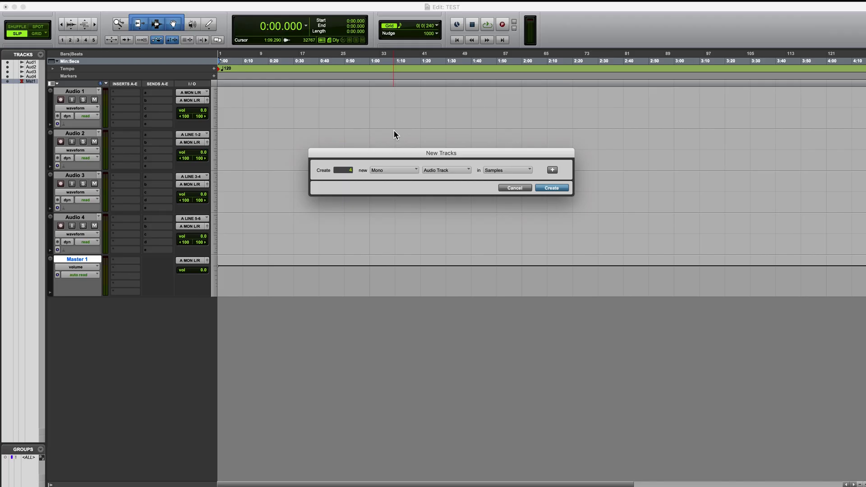
key("Return")
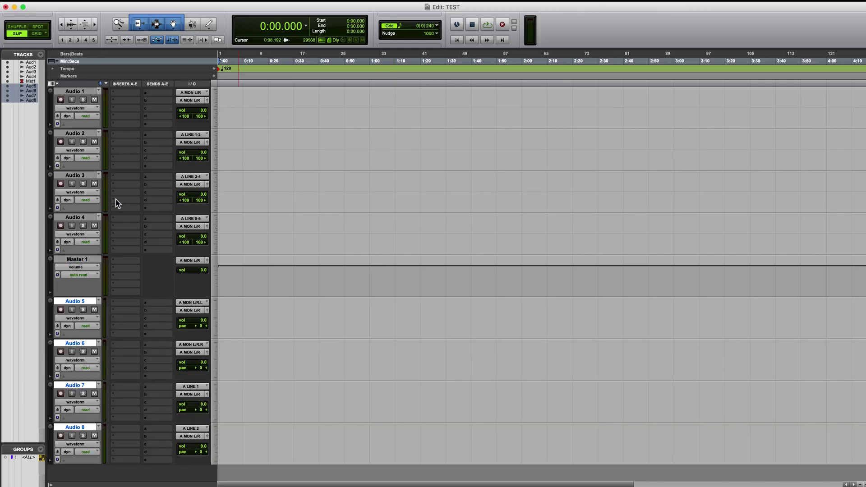
left_click(85, 261)
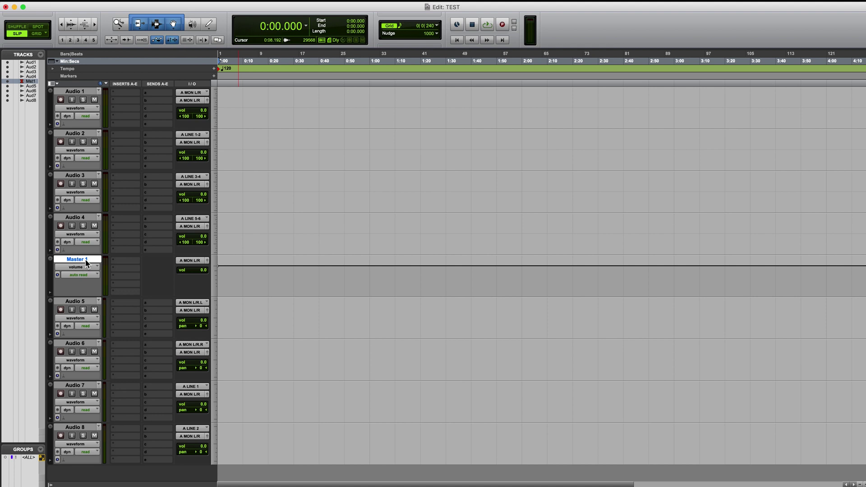
left_click_drag(87, 263, 102, 463)
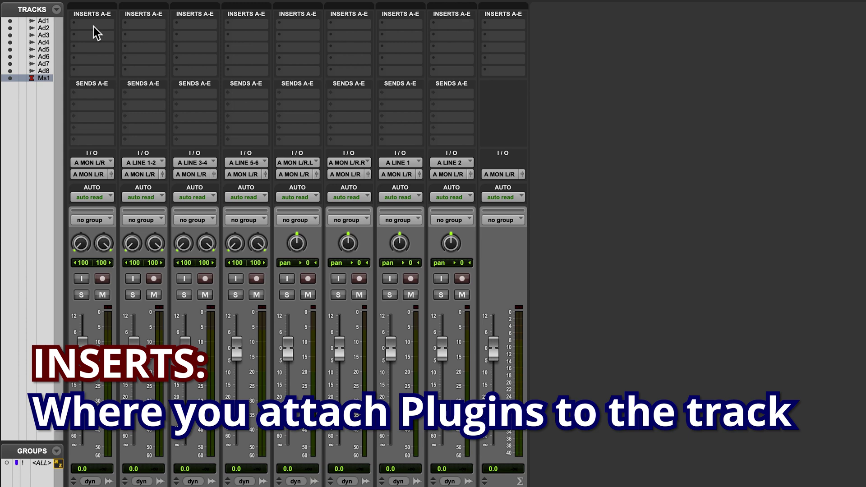
left_click(94, 27)
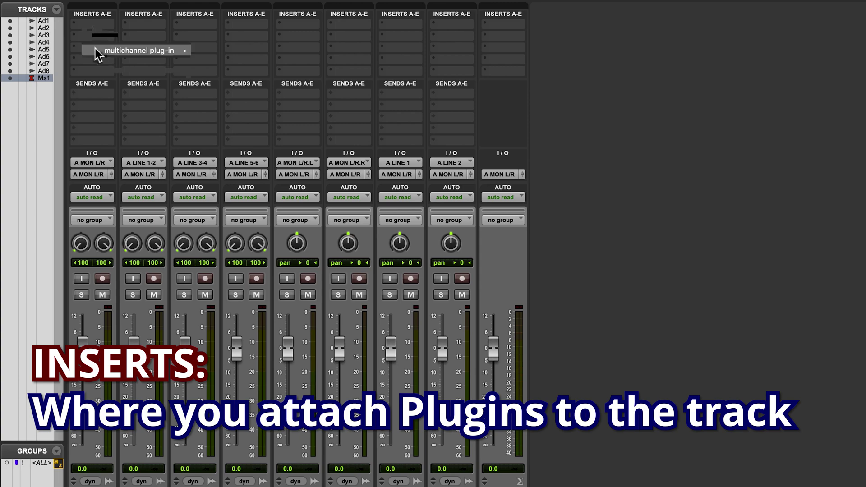
mouse_move(158, 50)
mouse_move(278, 65)
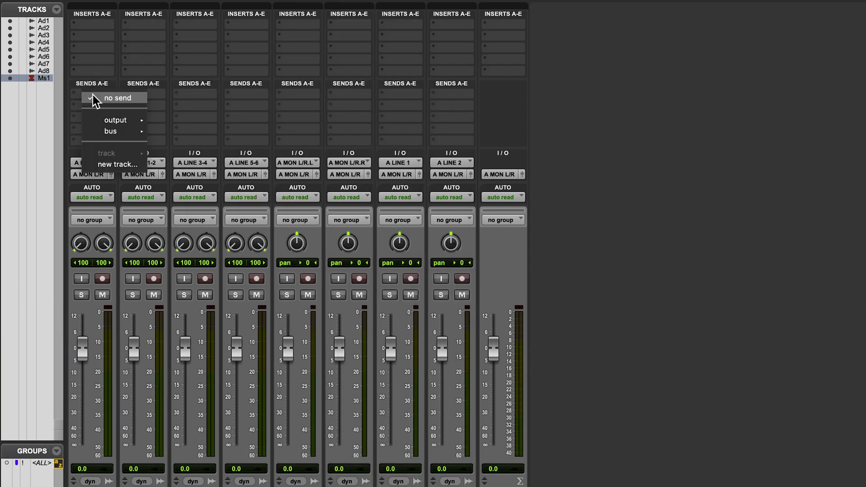
mouse_move(100, 119)
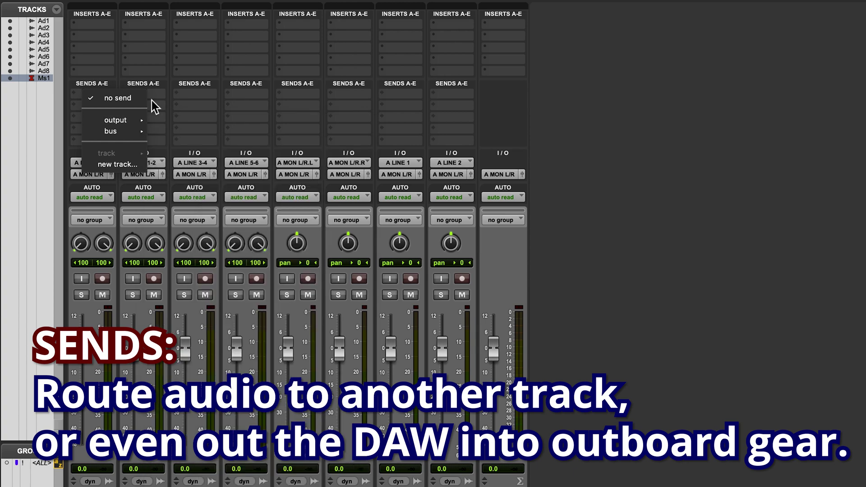
left_click(158, 96)
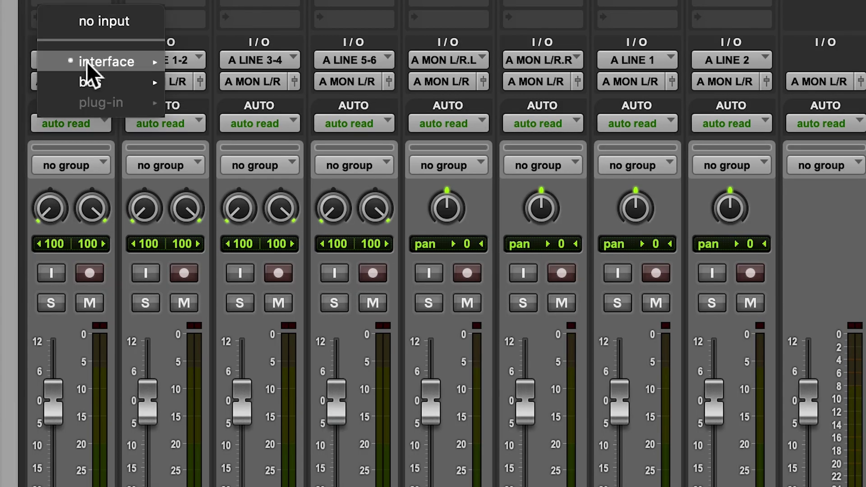
Browse the first channel's input and output path choices without changing anything
left_click(29, 67)
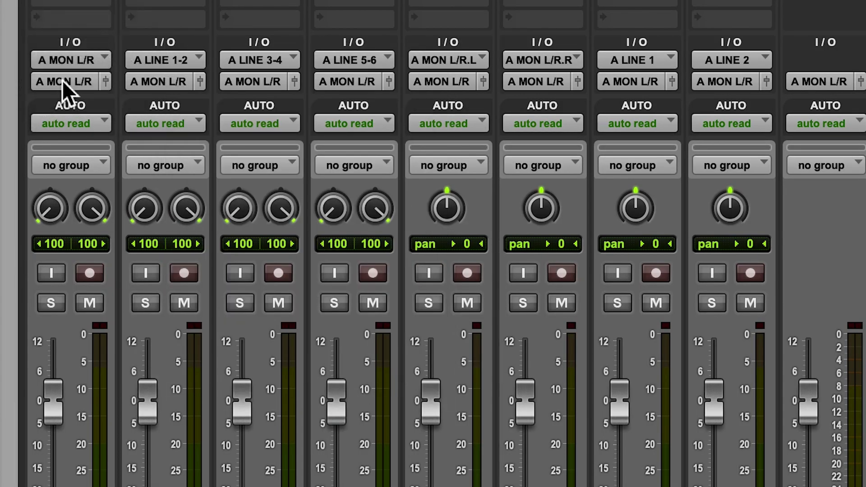
left_click(66, 83)
left_click(255, 32)
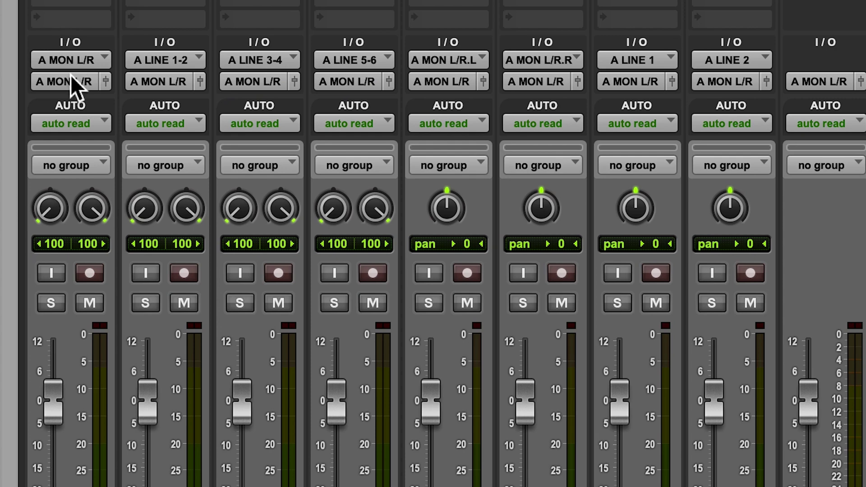
left_click(81, 79)
mouse_move(113, 62)
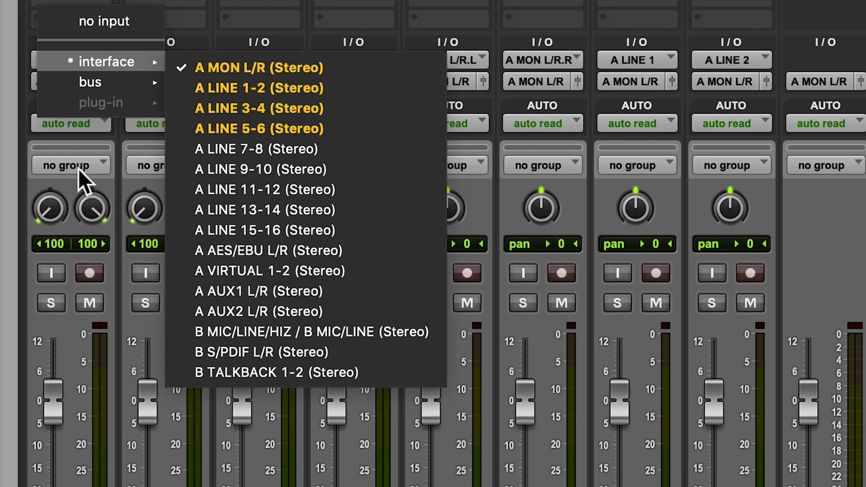
left_click(29, 174)
left_click(71, 70)
mouse_move(69, 57)
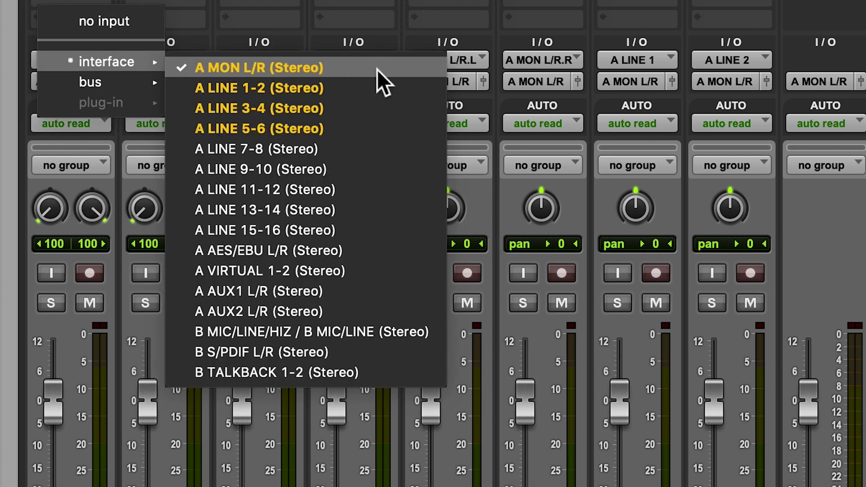
left_click(496, 9)
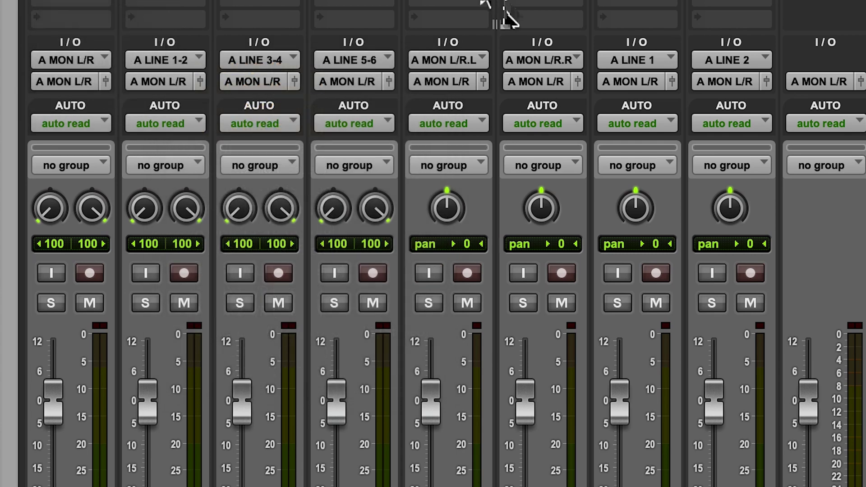
Set Audio 1's input to interface A LINE 1-2 (Stereo)
left_click(541, 60)
mouse_move(541, 61)
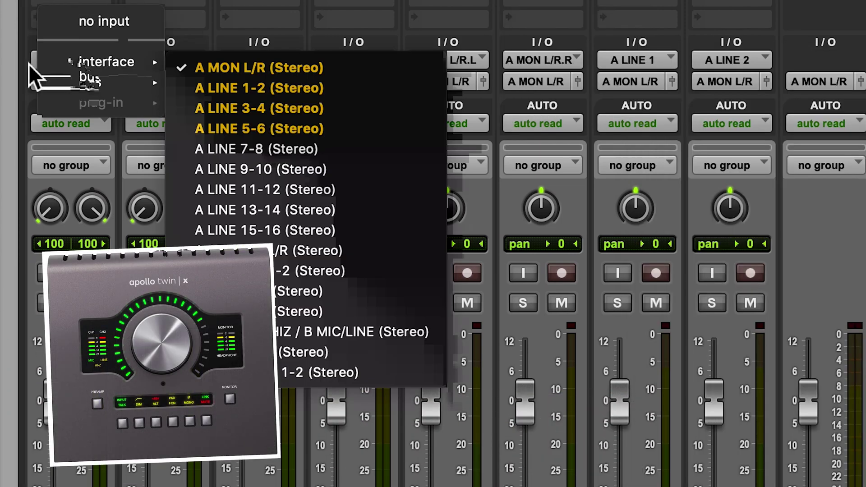
left_click(326, 94)
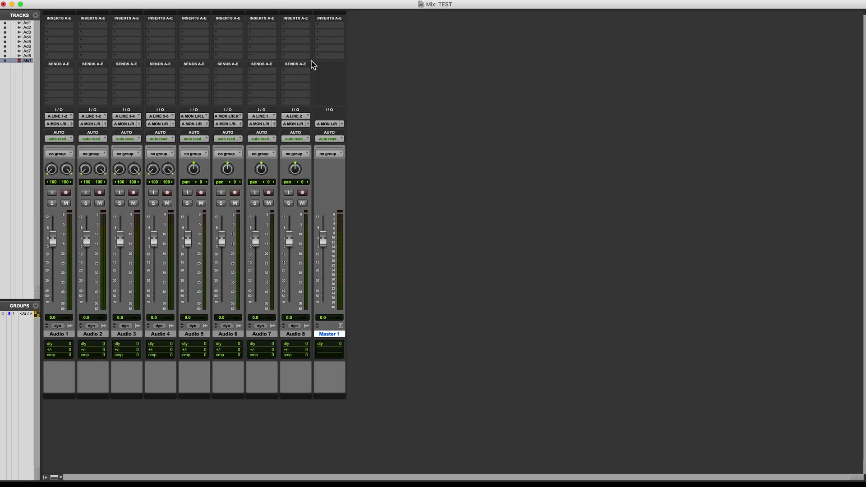
Open I/O Setup and review its Input, Output and Bus path tabs
left_click(253, 1)
left_click(304, 42)
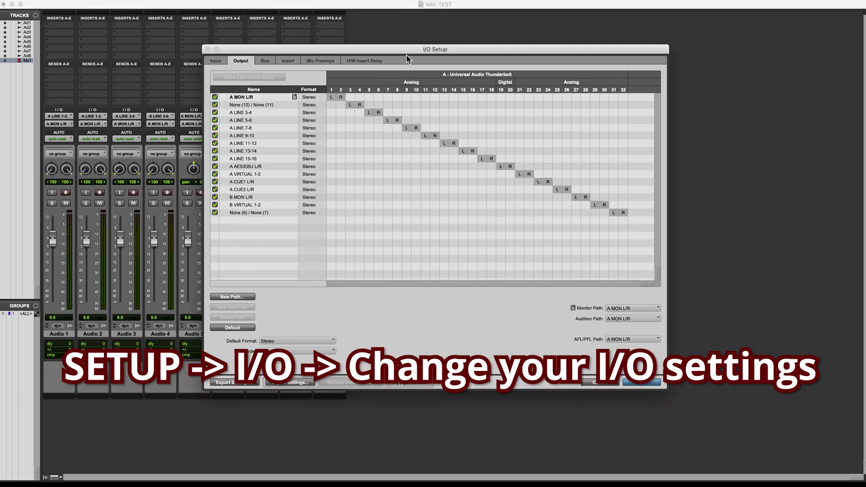
left_click_drag(271, 51, 253, 67)
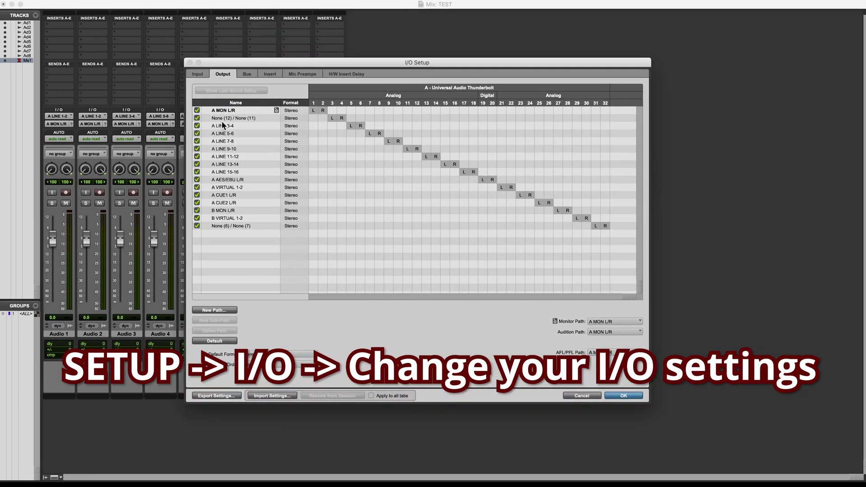
left_click(200, 76)
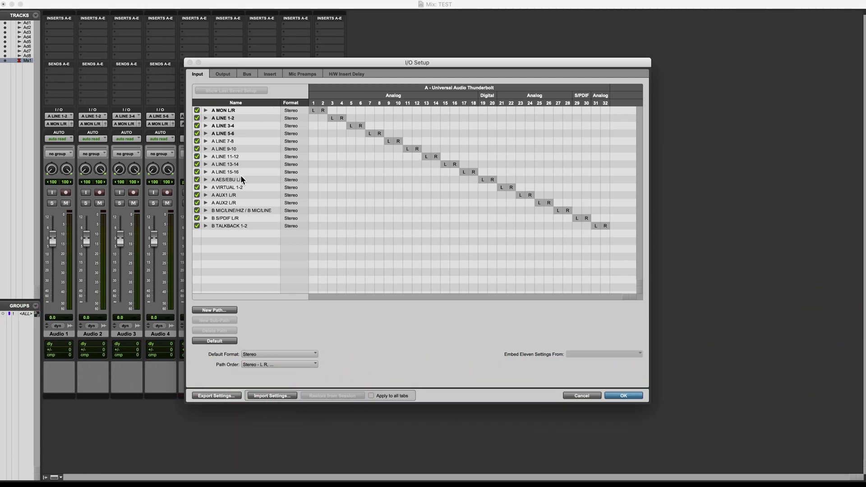
left_click(223, 74)
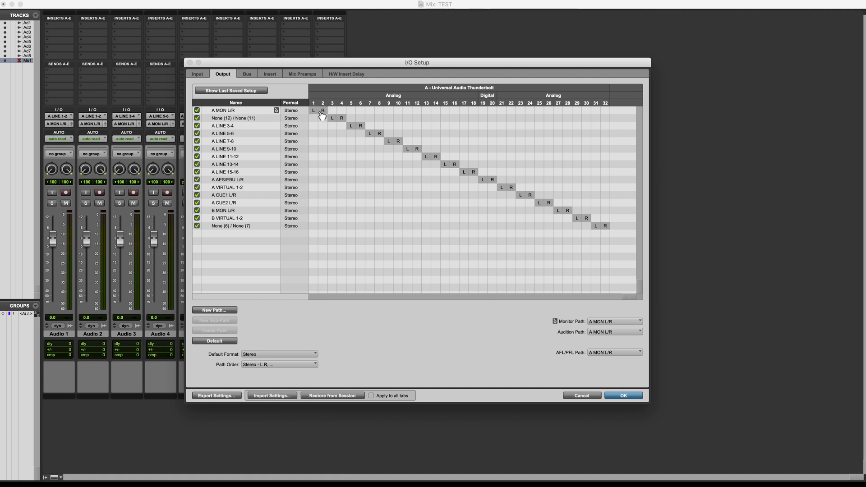
left_click(198, 74)
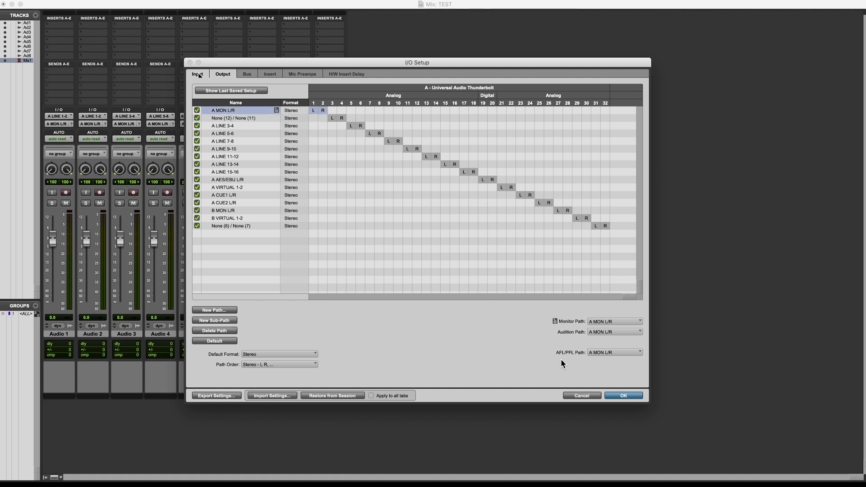
left_click(223, 74)
left_click(247, 75)
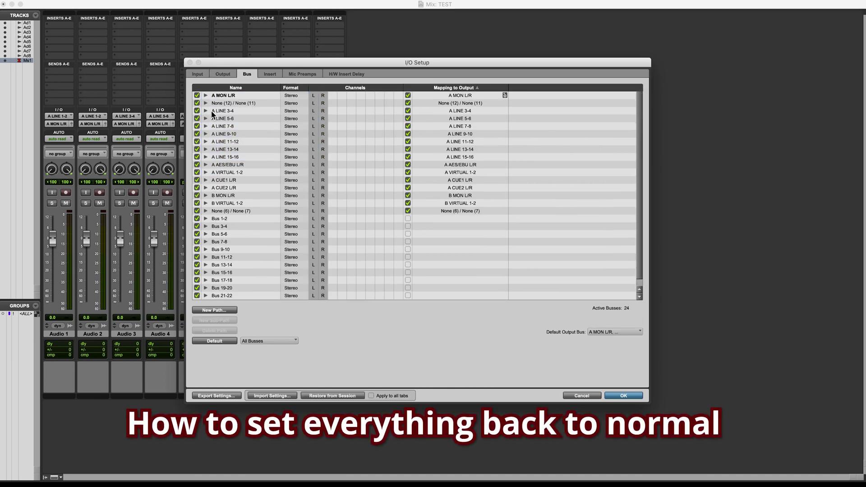
scroll(234, 273, "down", 1)
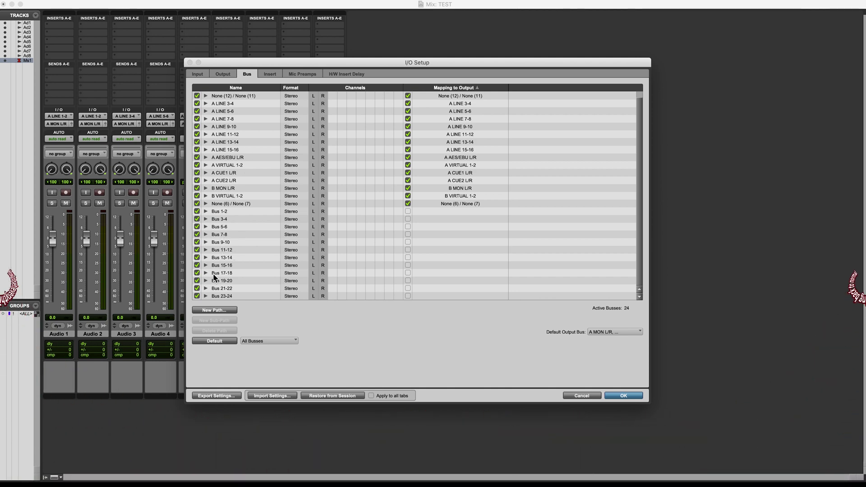
left_click(214, 75)
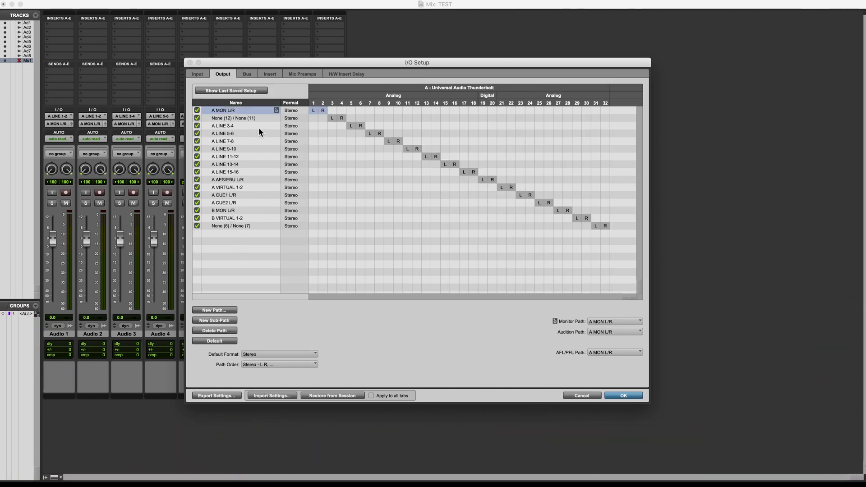
left_click(242, 77)
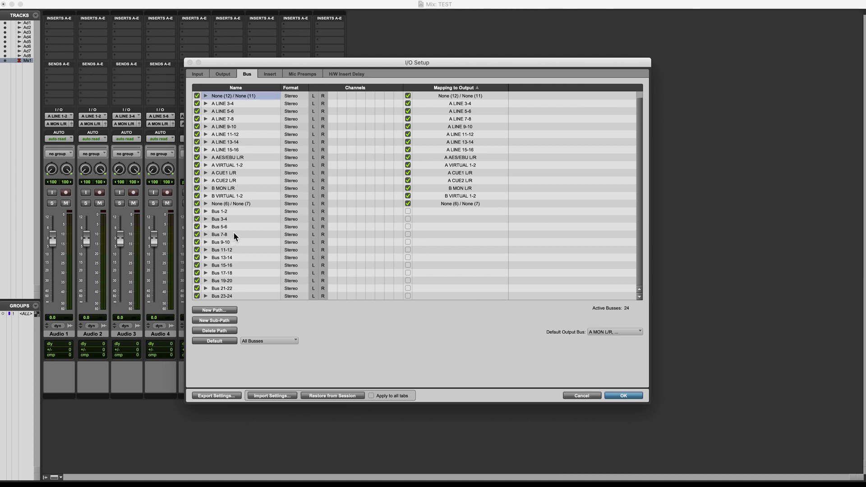
Delete the existing bus paths, restore the default busses, and apply with OK
left_click(238, 296, "shift")
key("Delete")
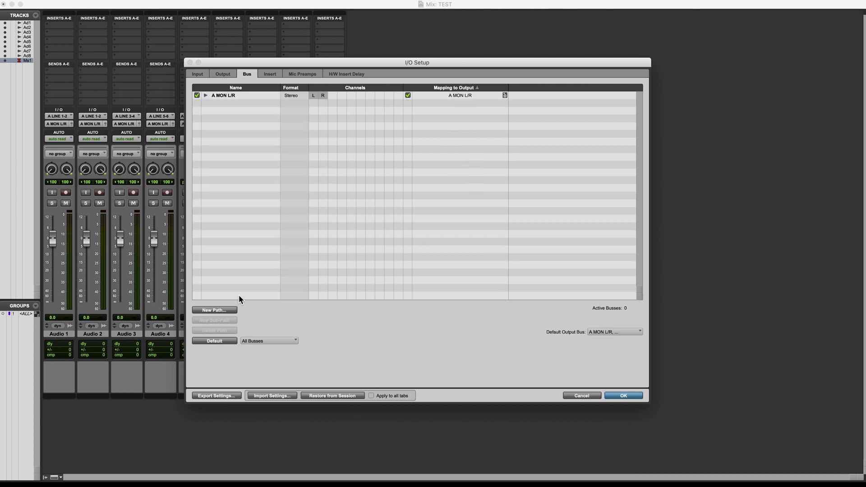
left_click(214, 341)
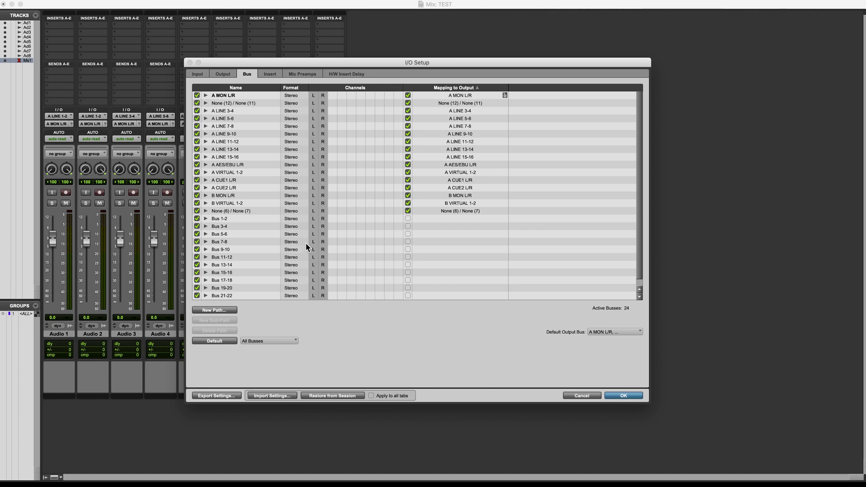
scroll(254, 243, "down", 1)
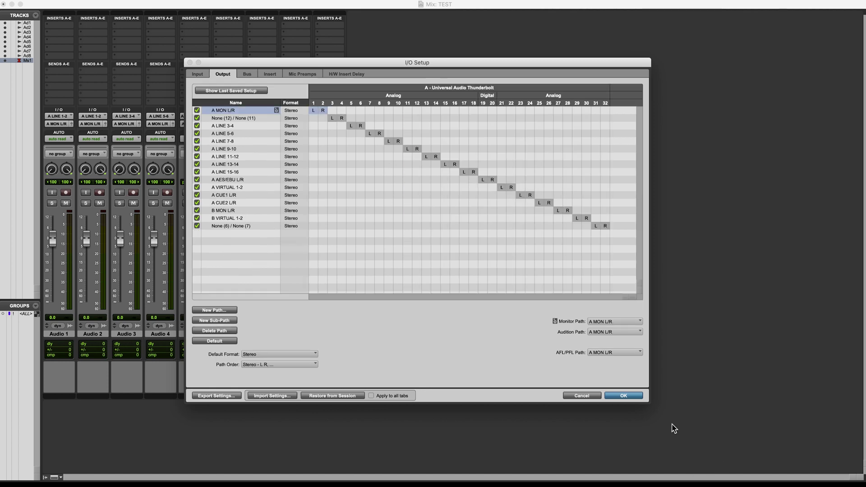
left_click(624, 397)
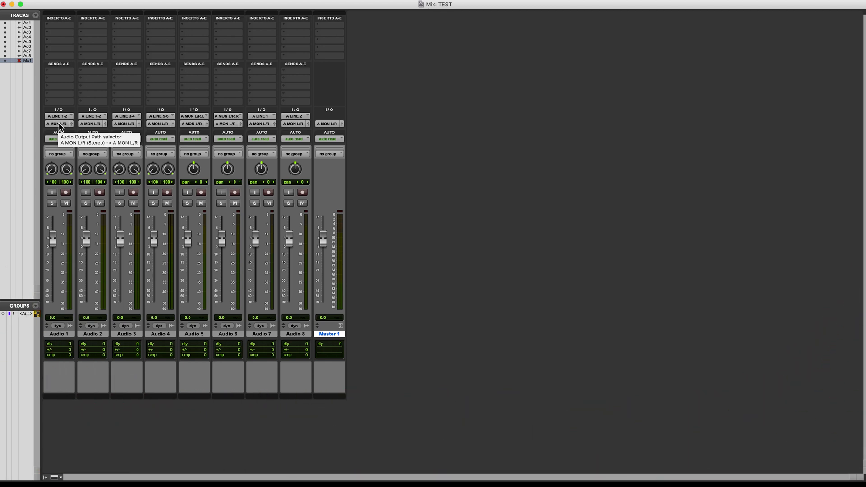
left_click(59, 123, "alt")
mouse_move(59, 123)
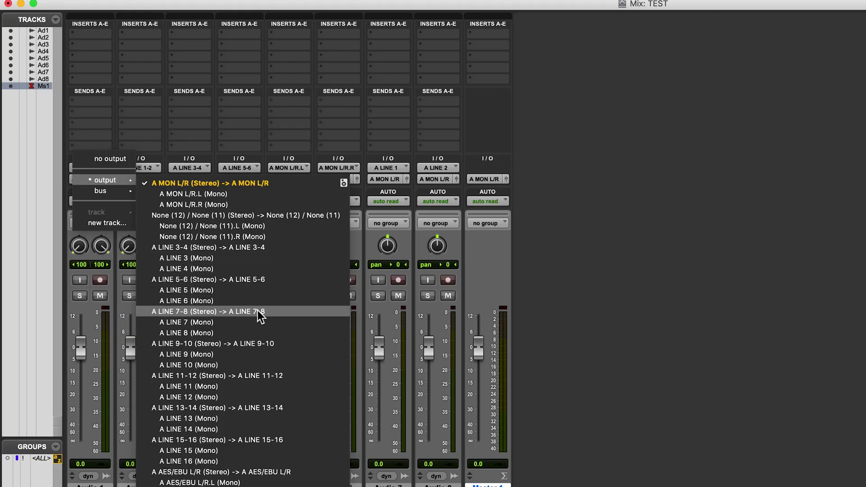
left_click(258, 312, "alt")
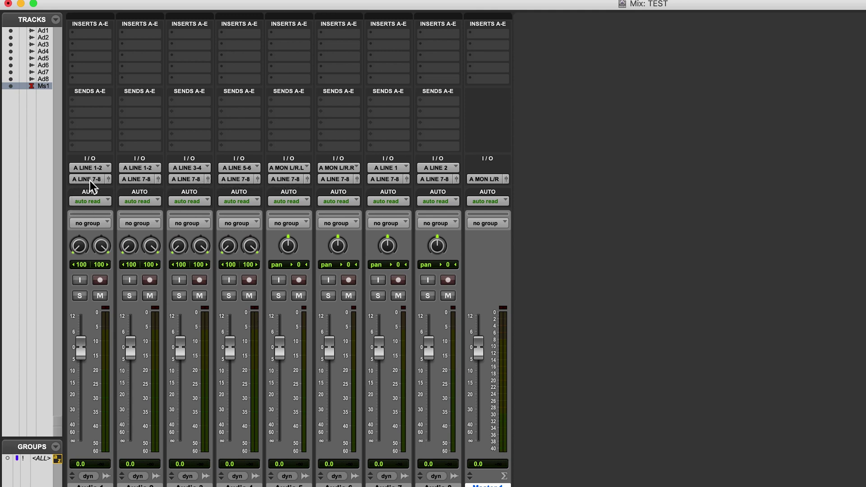
left_click(91, 180)
mouse_move(109, 180)
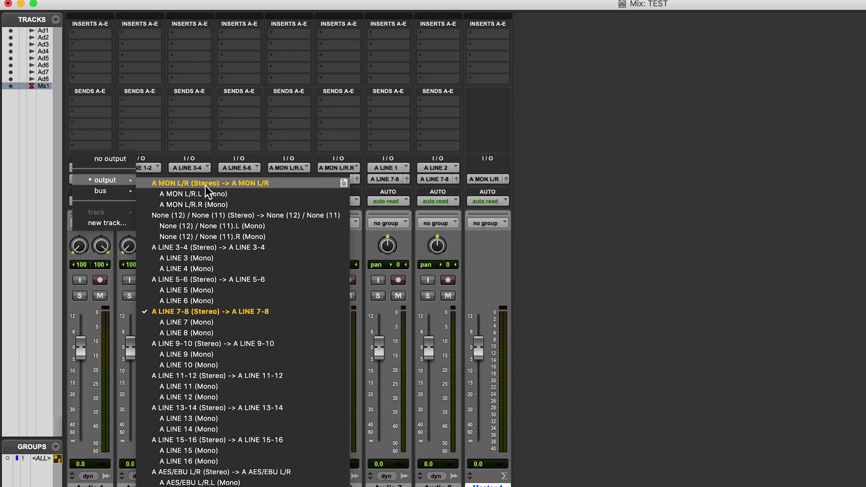
left_click(205, 186, "alt")
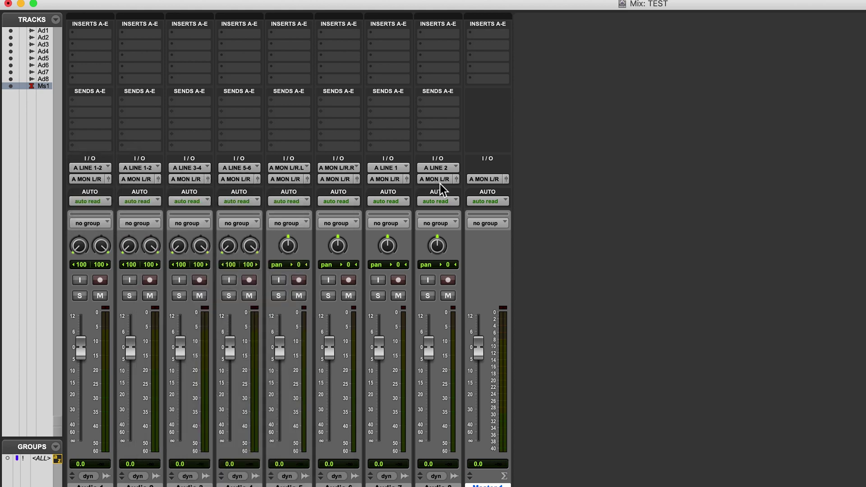
left_click(100, 281)
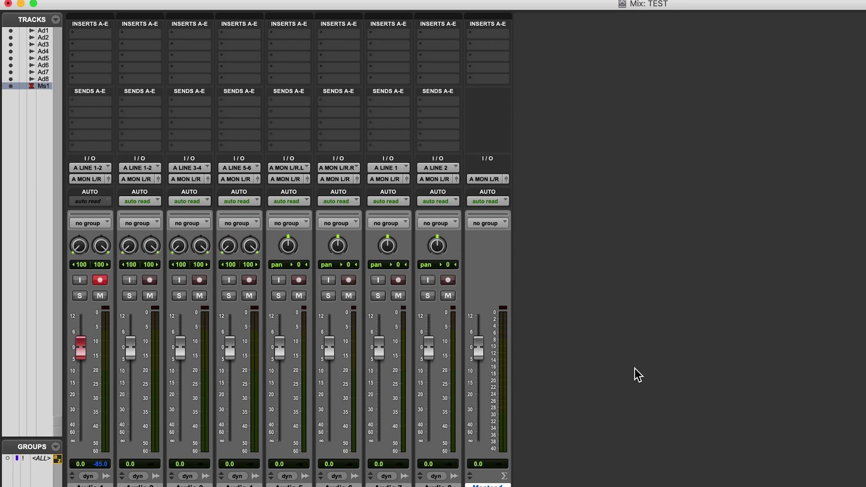
Change Audio 1's input from A LINE 1-2 to A LINE 3-4 (Stereo)
left_click(100, 169)
mouse_move(107, 171)
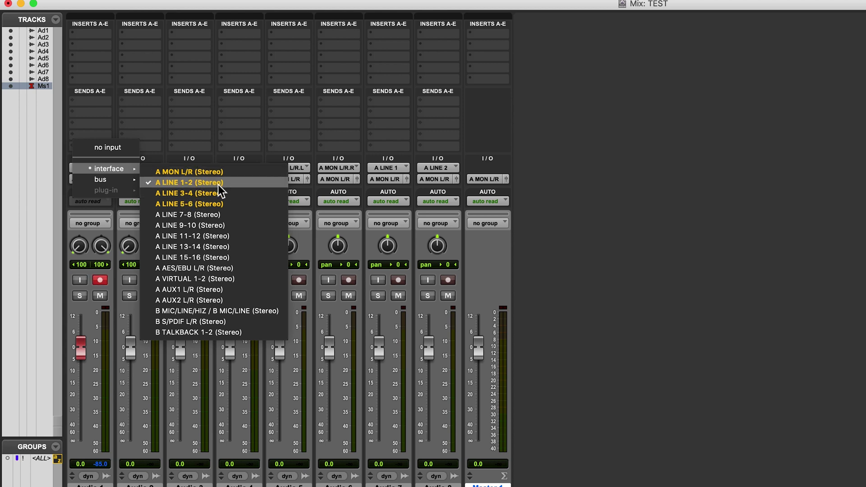
left_click(241, 194)
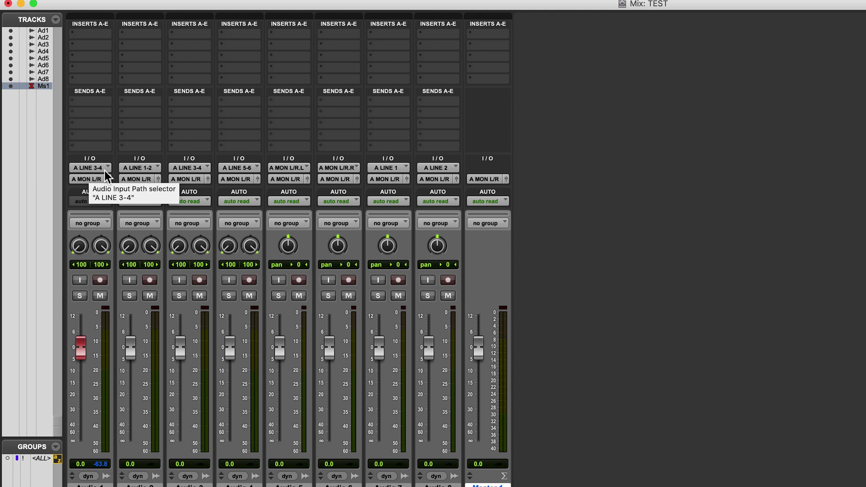
left_click(104, 169)
mouse_move(130, 170)
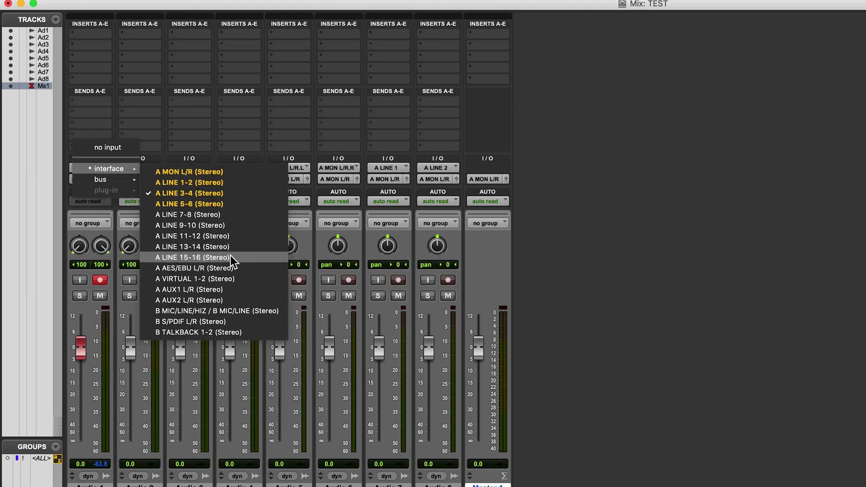
left_click(231, 193)
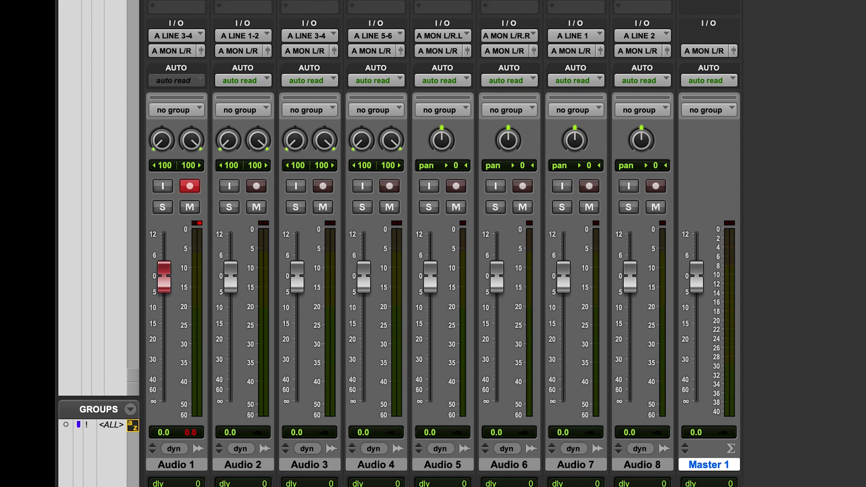
Clear Audio 1's red clip light, then clear all clip indicators with Option+C
left_click(200, 225)
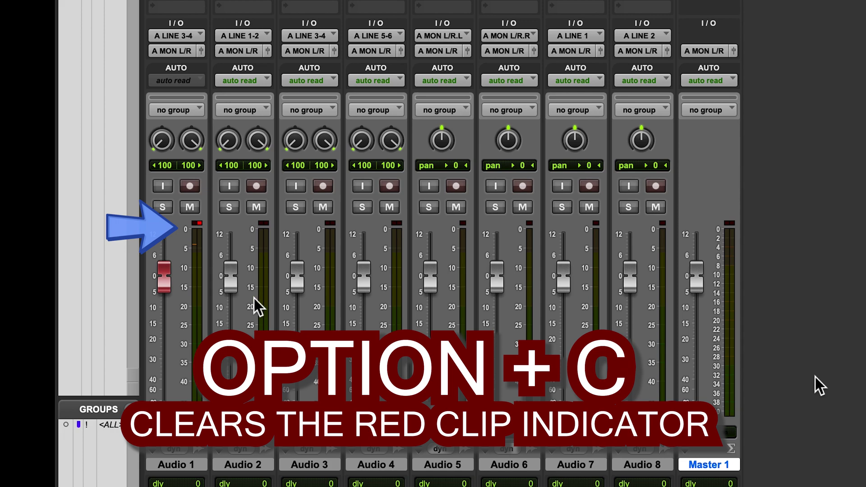
key("alt+c")
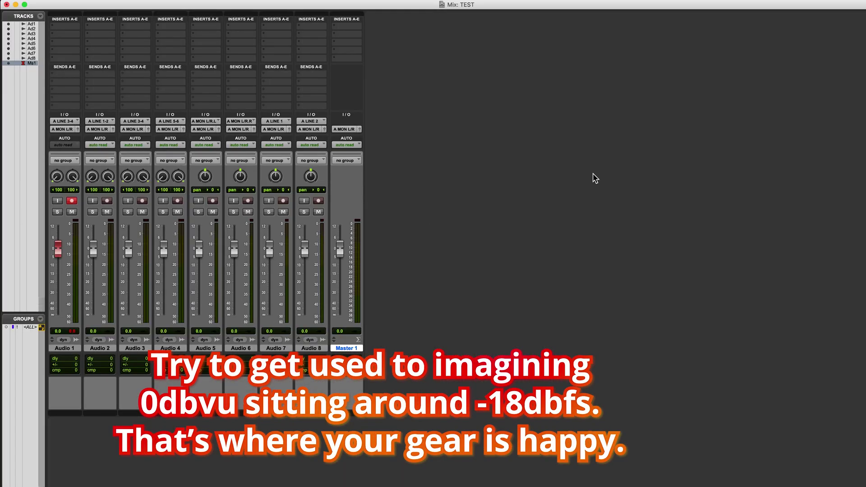
In the Edit window, rename Audio 1 to KEYS with comment 'JunoDS61 - Neve 1073 preamps'
key("super+equal")
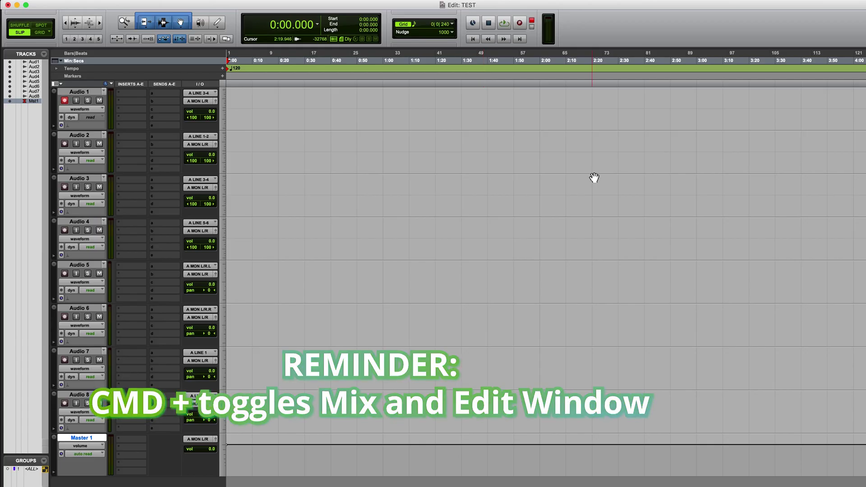
key("super+equal")
key("super+equal")
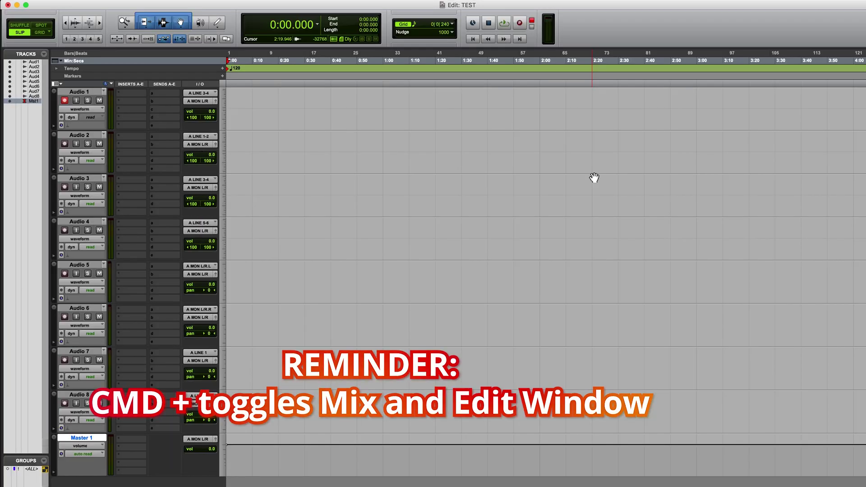
key("super+equal")
key("super+equal")
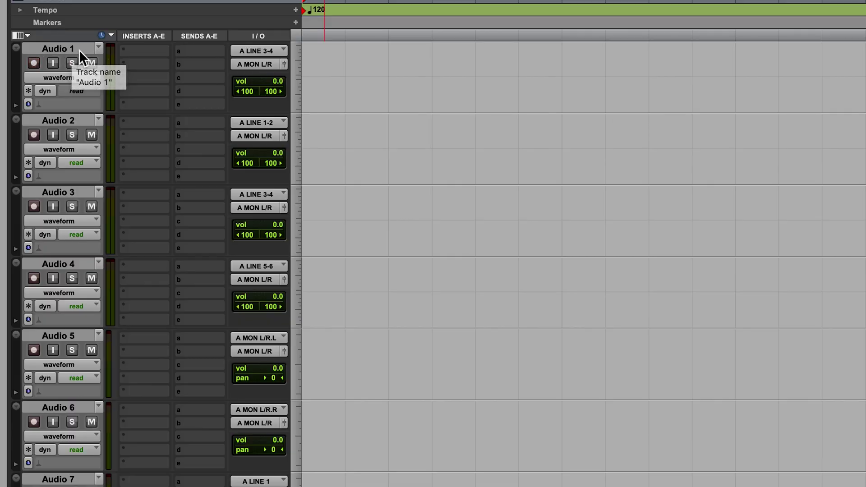
double_click(80, 50)
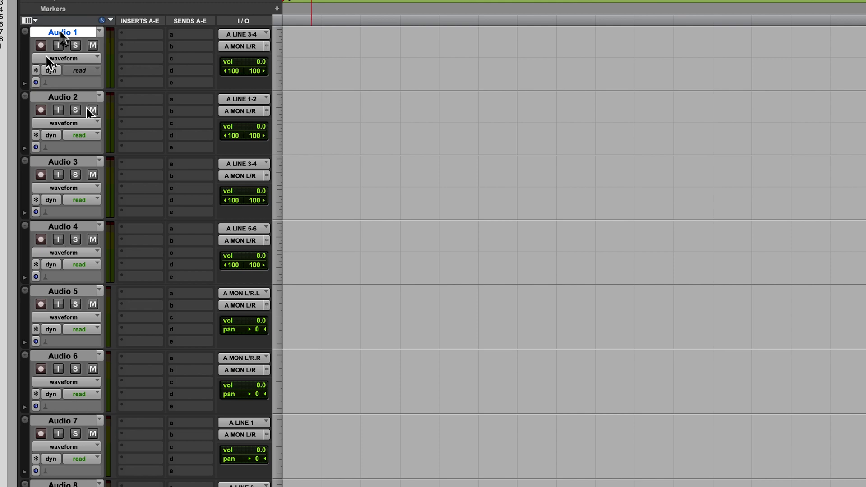
double_click(73, 31)
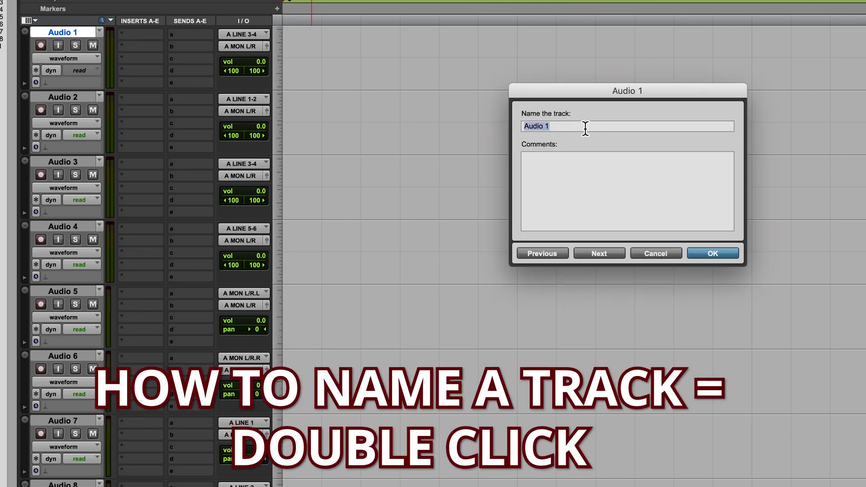
type("KEYS")
key("Tab")
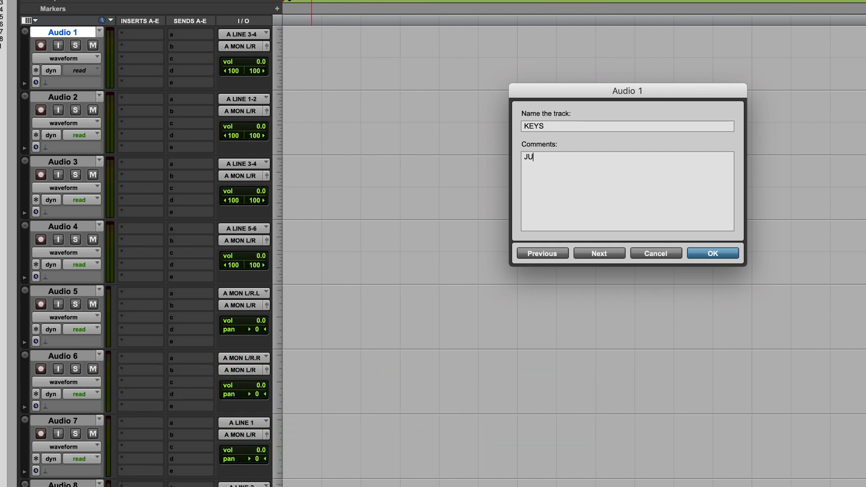
type("JUno 106")
key("BackSpace")
key("BackSpace")
key("BackSpace")
key("BackSpace")
key("BackSpace")
key("BackSpace")
key("BackSpace")
type("unoDS61 - Neve 1073 preamps")
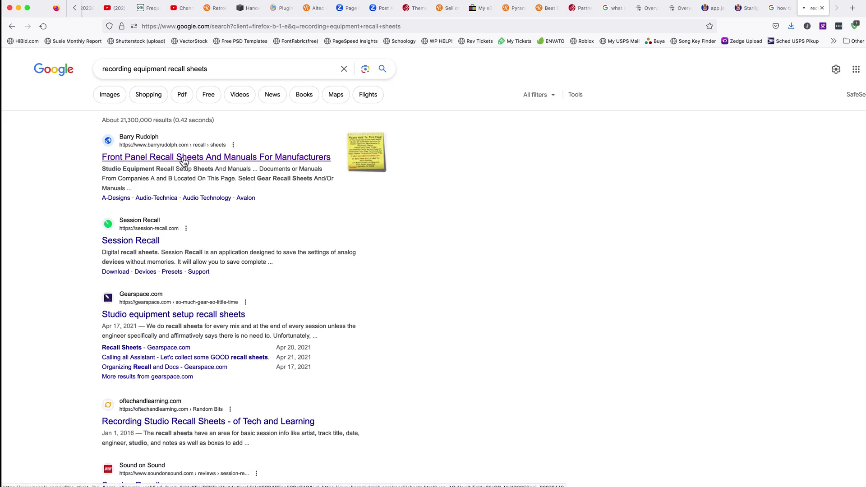
Open the Front Panel Recall Sheets result, view an API 550b sheet, then close it
left_click(183, 158)
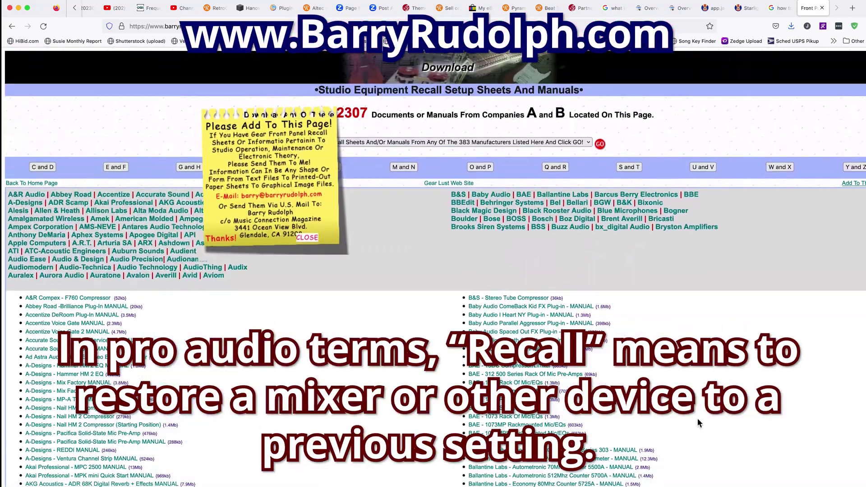
scroll(698, 423, "down", 20)
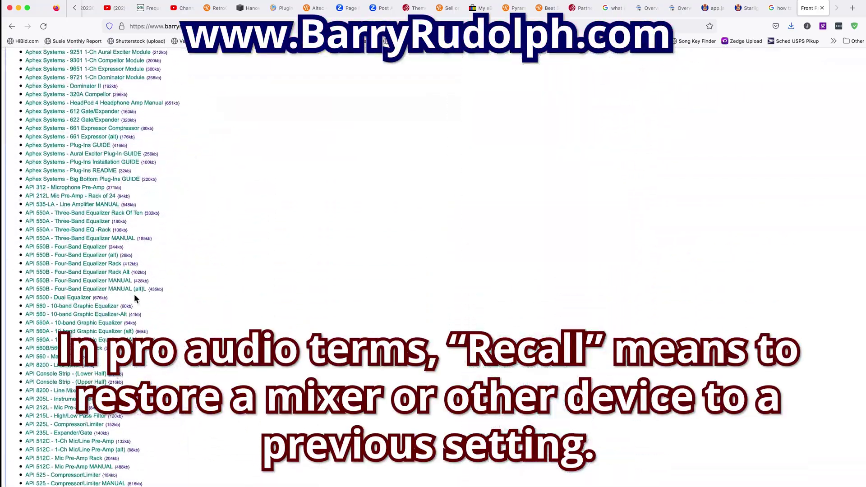
scroll(68, 232, "down", 1)
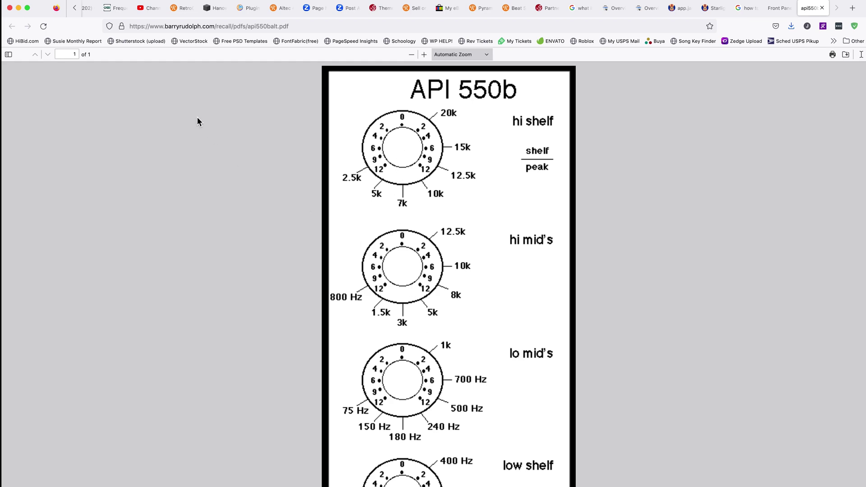
key("super+w")
key("super+w")
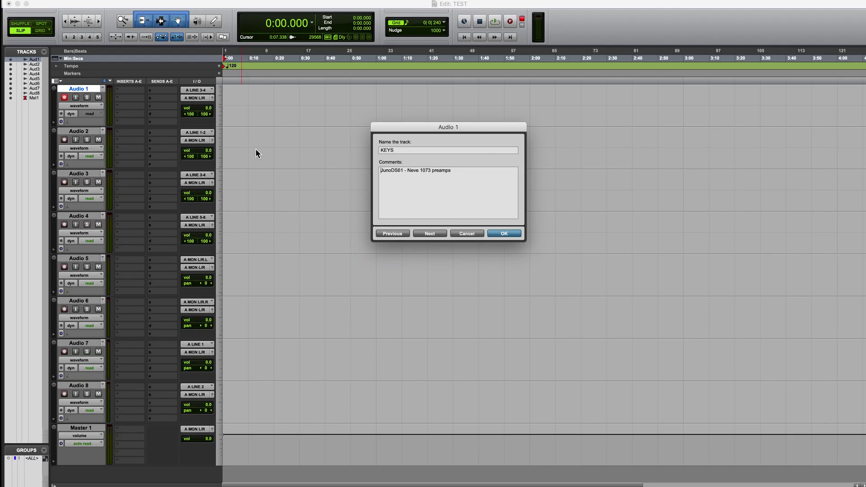
Confirm the KEYS name and comment, then verify input A LINE 3-4 and output A MON L/R
left_click(504, 234)
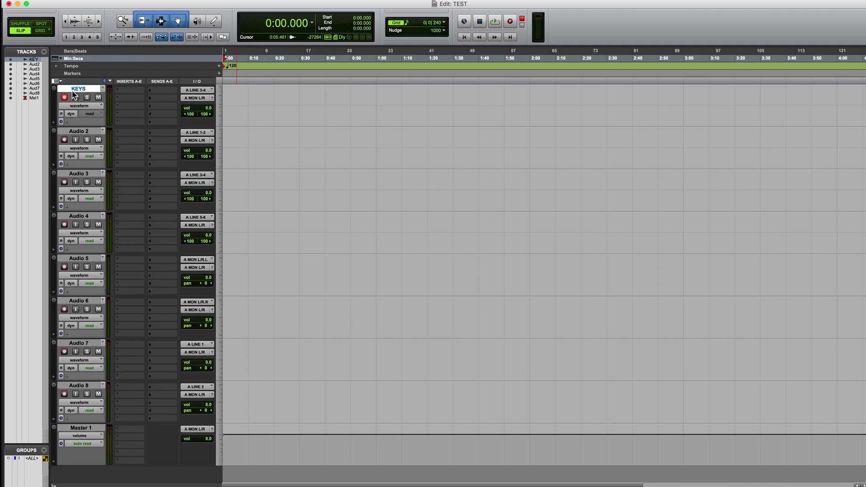
left_click(202, 90)
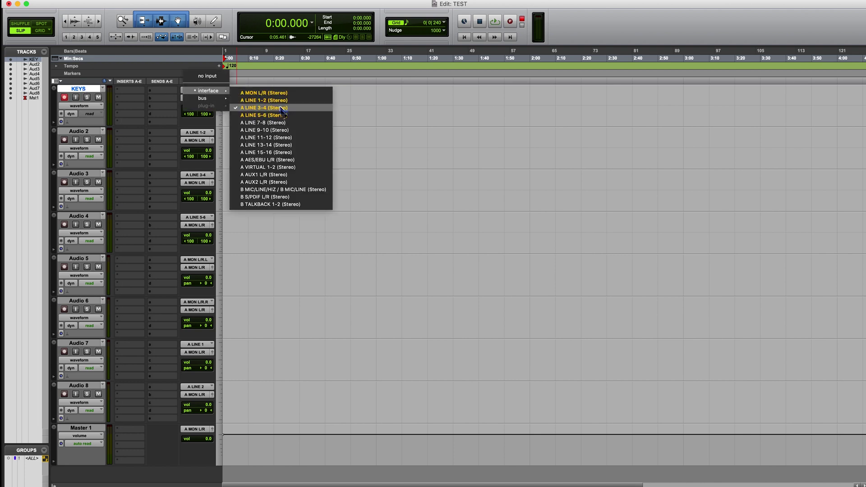
left_click(197, 98)
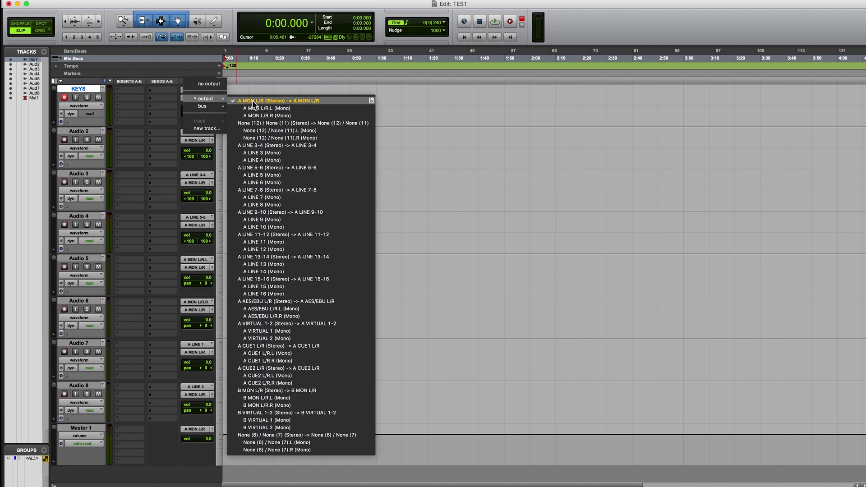
left_click(306, 103)
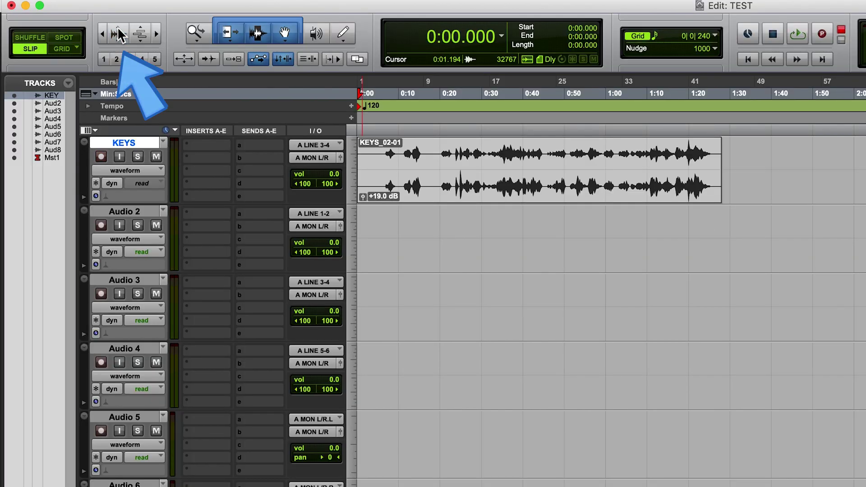
left_click(120, 34)
left_click(120, 34)
left_click(117, 39)
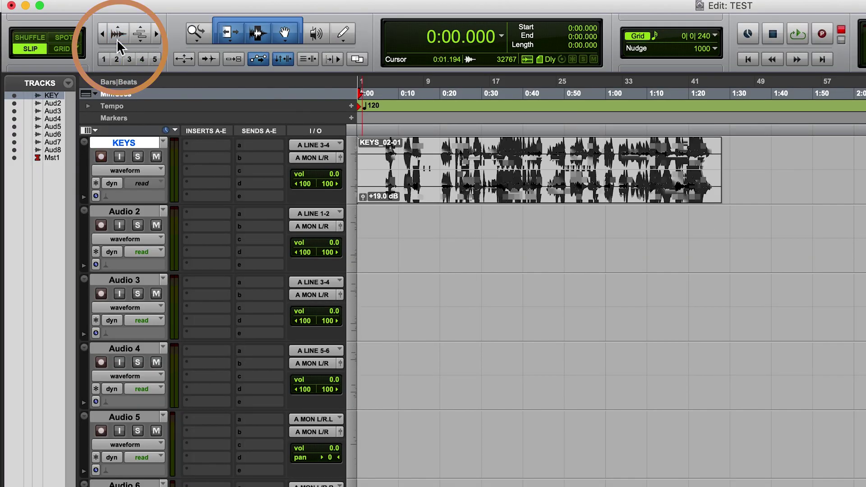
left_click(117, 39)
left_click(120, 34)
left_click(120, 35)
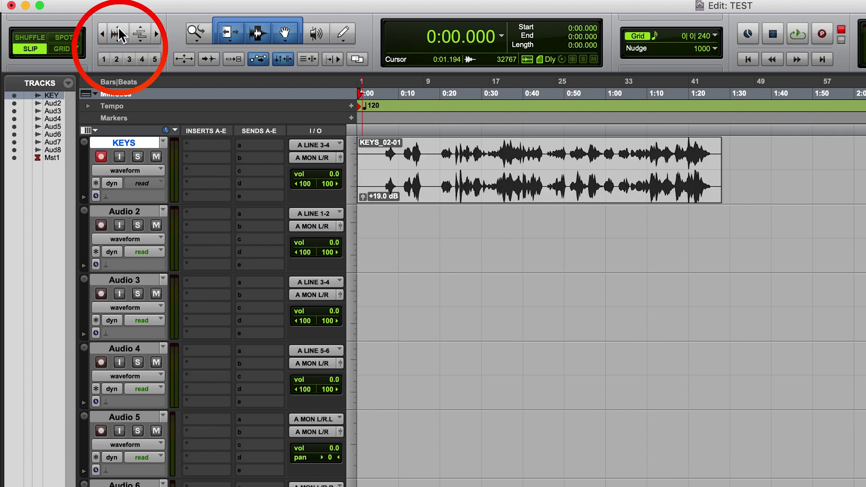
left_click(121, 35)
left_click(119, 41)
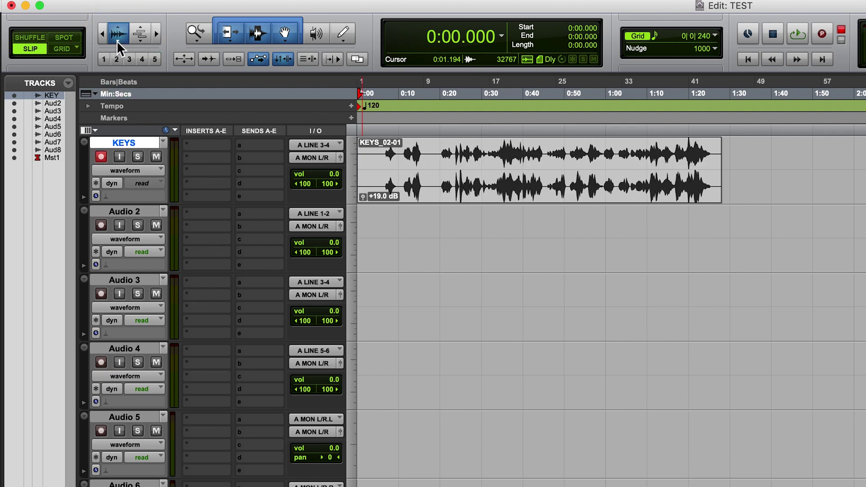
left_click(118, 40)
left_click(118, 40)
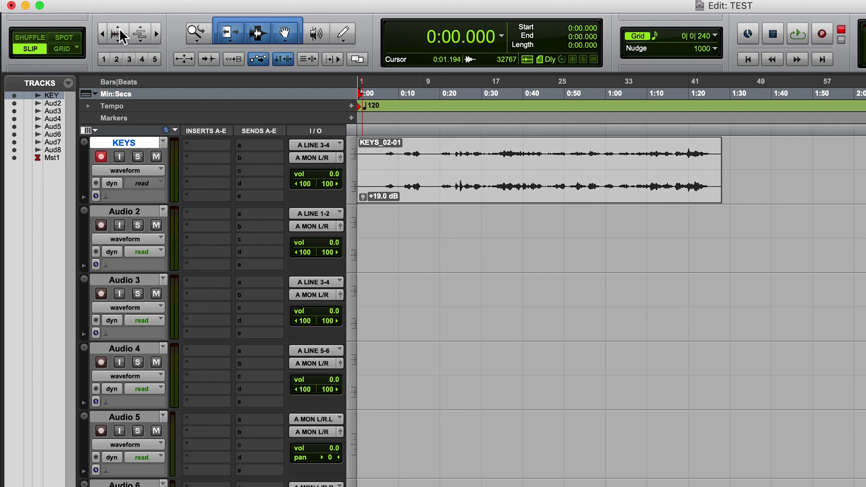
left_click(121, 34)
left_click(120, 34)
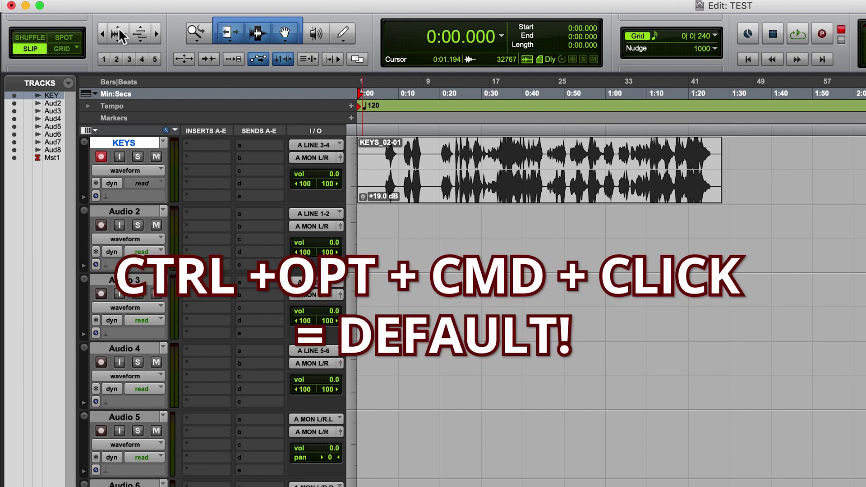
left_click(121, 35, "ctrl+alt+super")
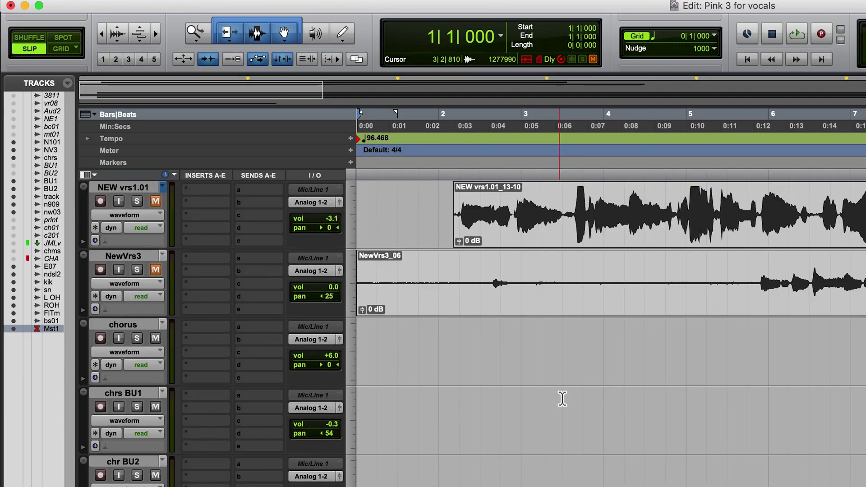
Colour the NEW vrs1.01 track dark olive from the Color Palette, trying purple, red and green first
double_click(86, 221)
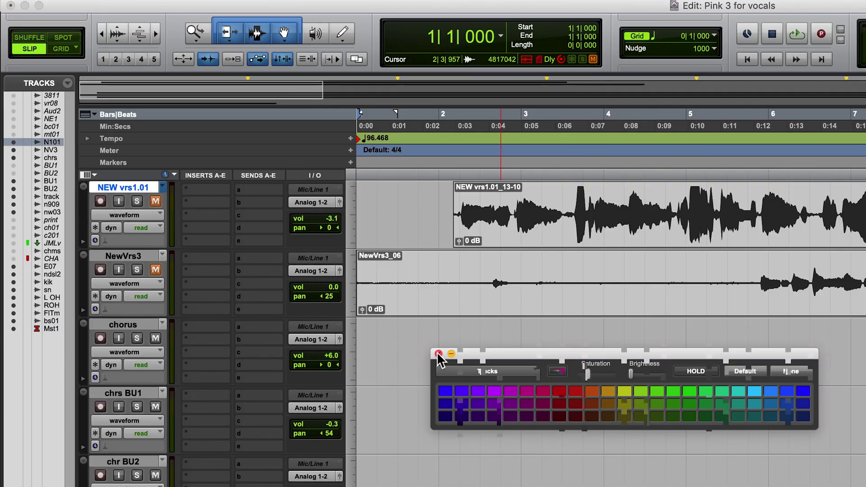
key("Escape")
left_click(87, 221)
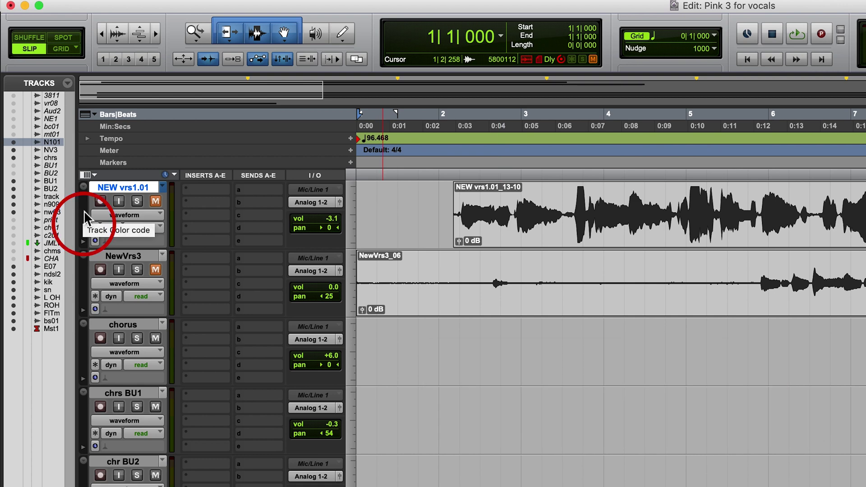
double_click(86, 221)
left_click_drag(677, 352, 624, 325)
left_click(443, 364)
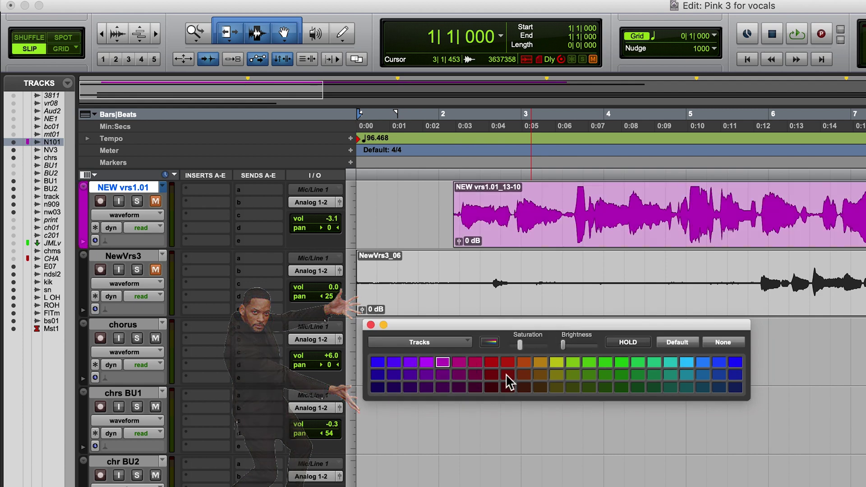
left_click(507, 375)
left_click(589, 363)
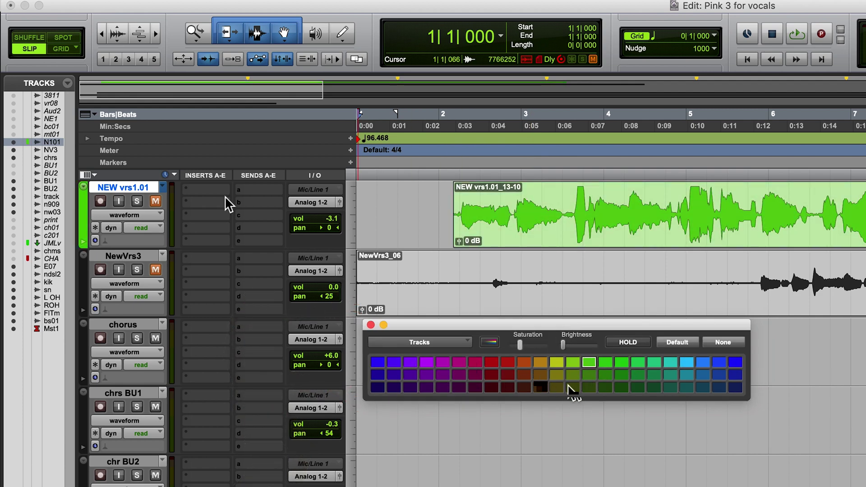
left_click(573, 388)
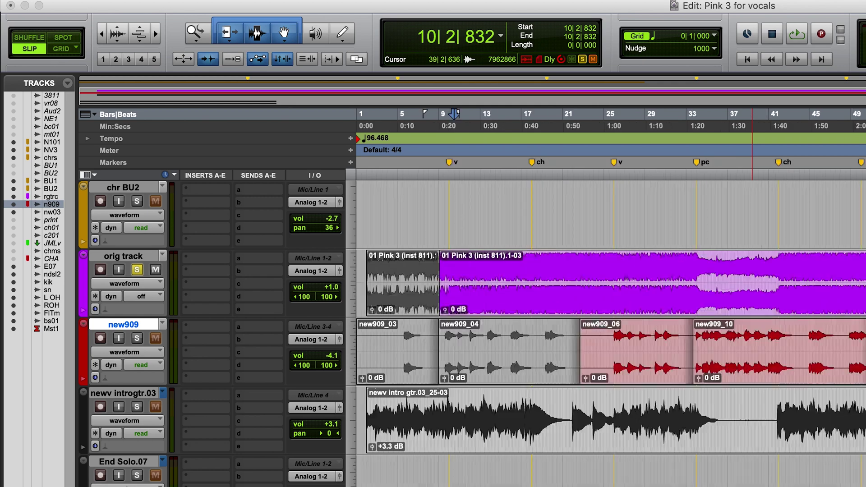
Zoom the timeline out and in, then move the playhead to a section marker
key("super+bracketleft")
key("super+bracketleft")
key("super+bracketright")
key("super+bracketright")
key("super+bracketleft")
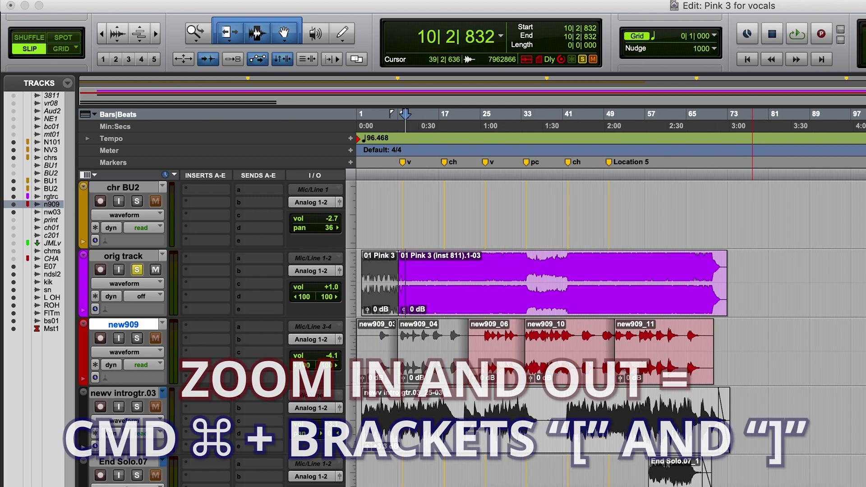
key("super+bracketleft")
key("super+bracketright")
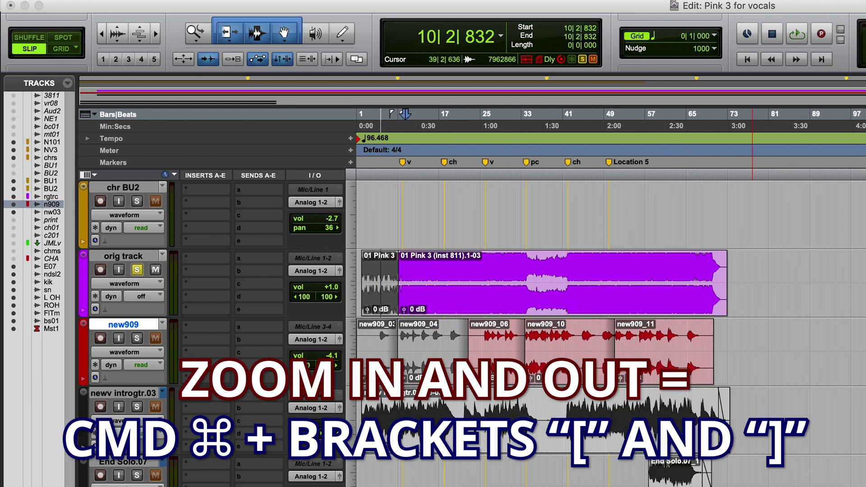
key("super+bracketright")
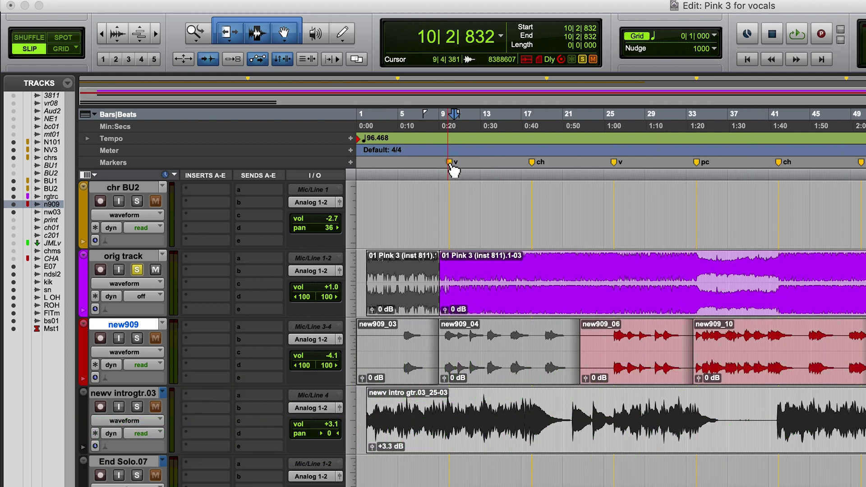
left_click(535, 163)
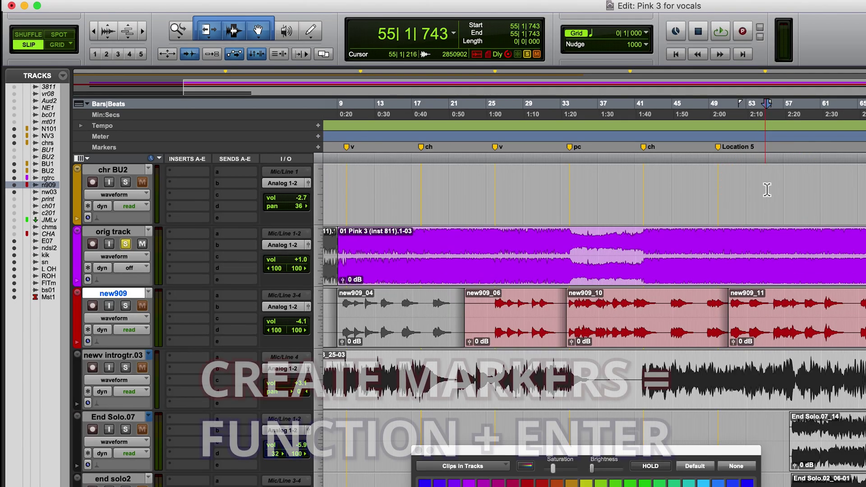
Create a marker named 'test' at the playhead and drag it further along the ruler
key("KP_Enter")
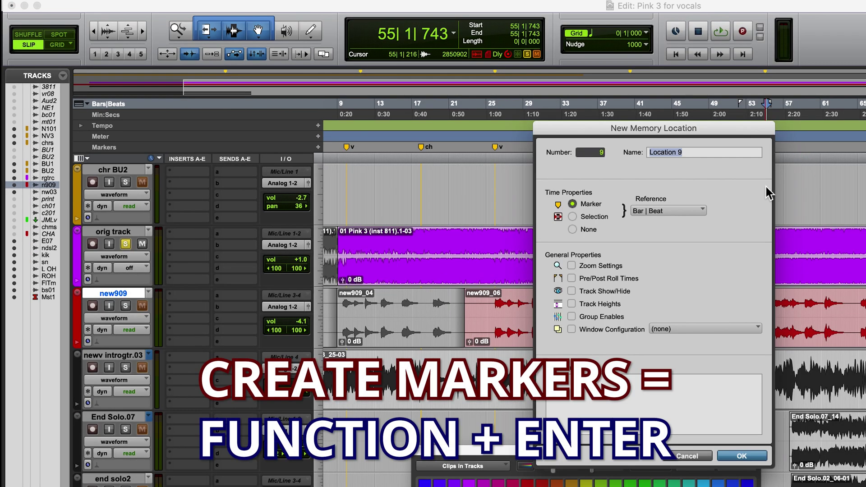
left_click_drag(596, 132, 535, 185)
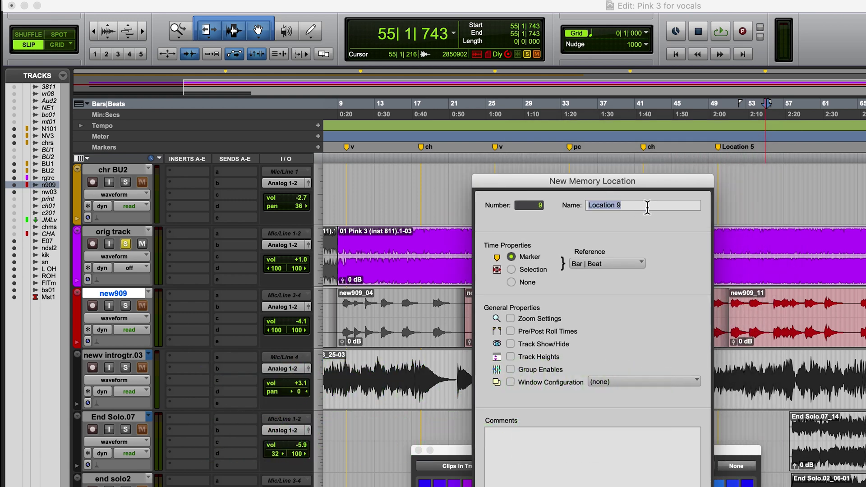
type("test")
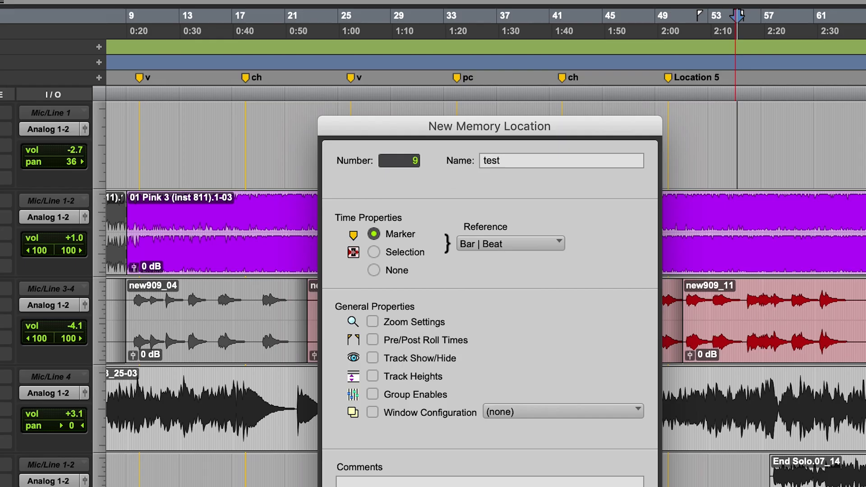
key("Return")
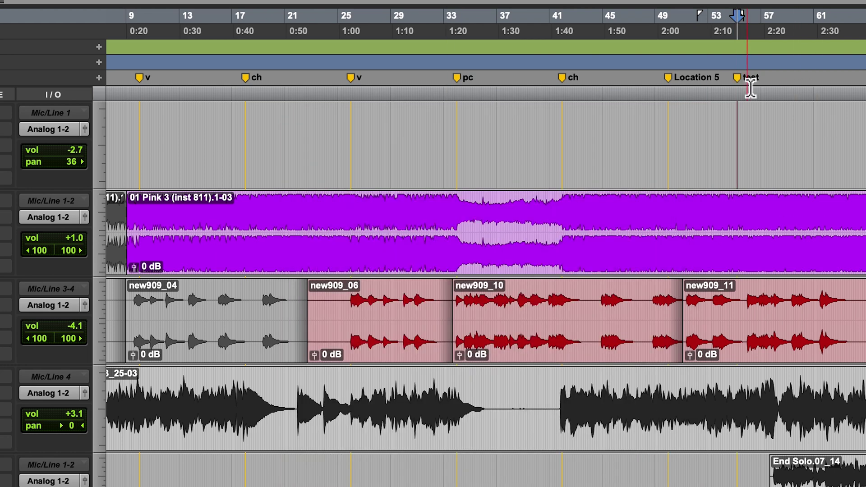
left_click(745, 88)
mouse_move(746, 86)
left_mouse_down()
mouse_move(784, 97)
mouse_move(779, 38)
mouse_move(776, 55)
left_mouse_up()
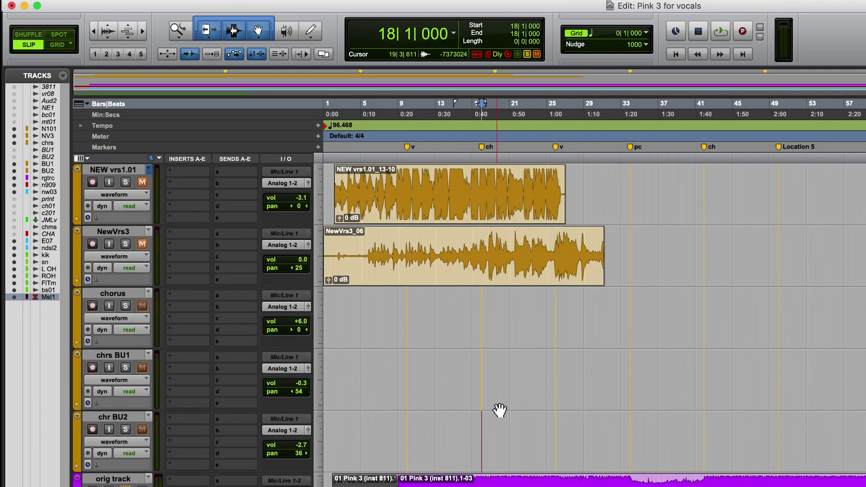
Try small height on the chorus track, then set every track to small height
left_click(320, 319)
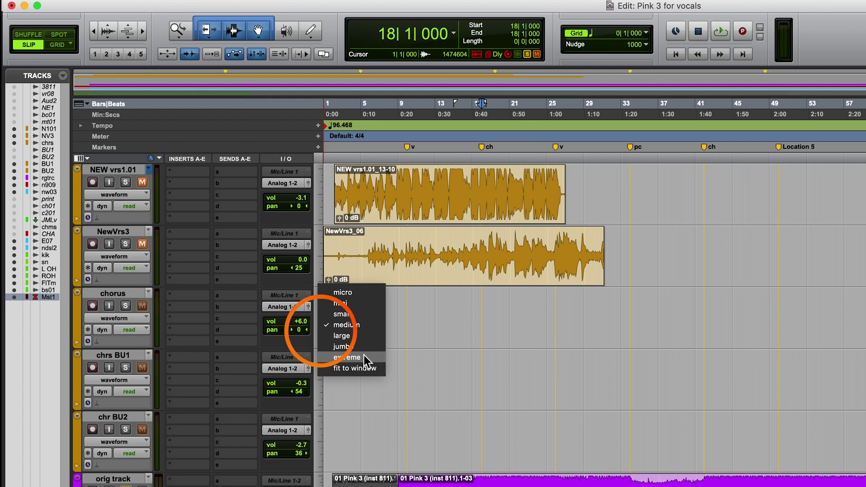
left_click(356, 314)
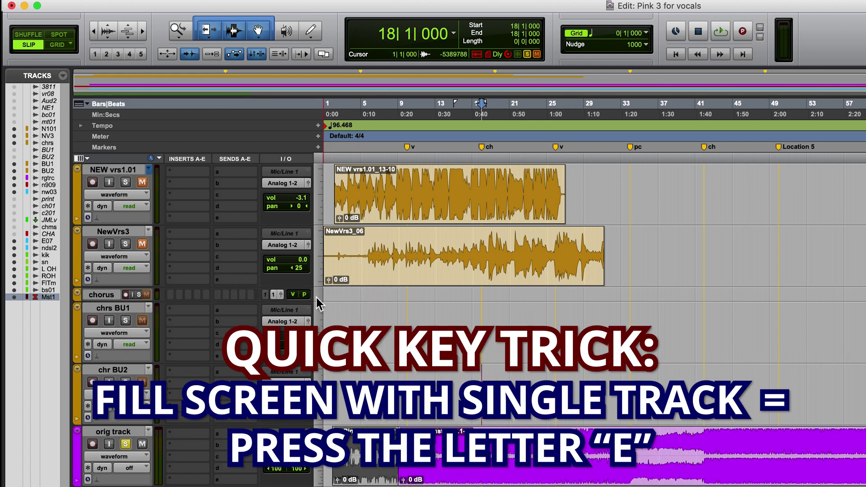
left_click(320, 302)
left_click(321, 309)
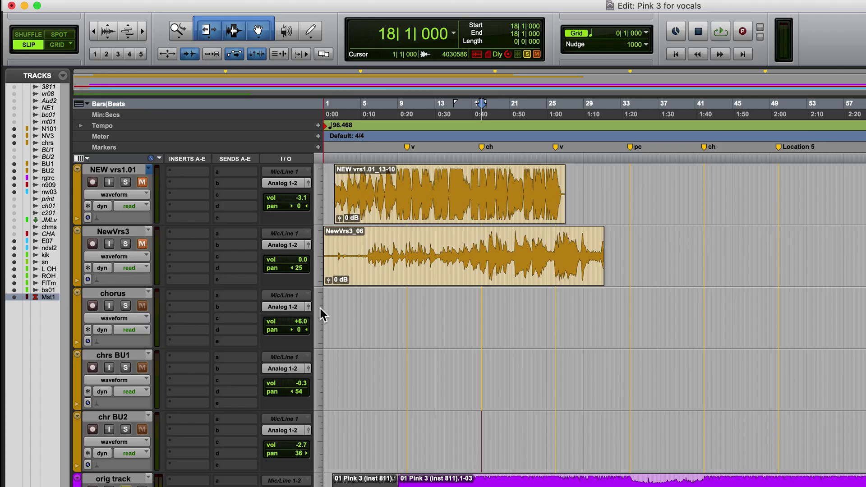
key("super+alt+bracketright")
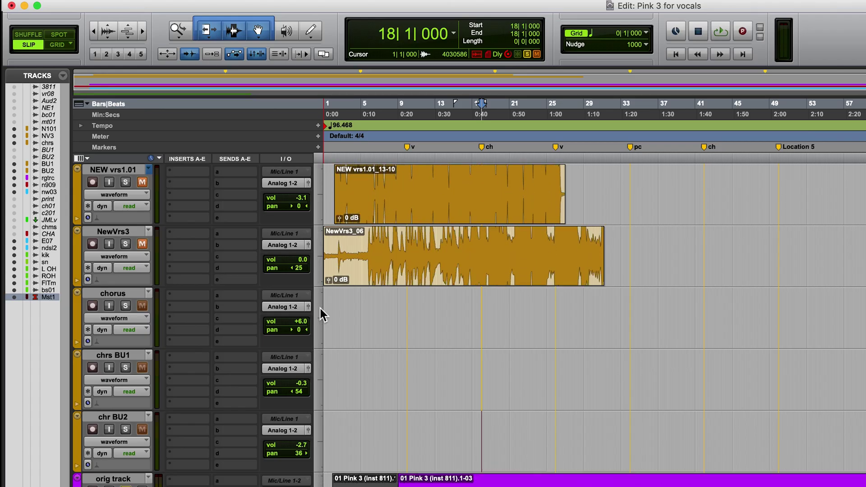
left_click(321, 309)
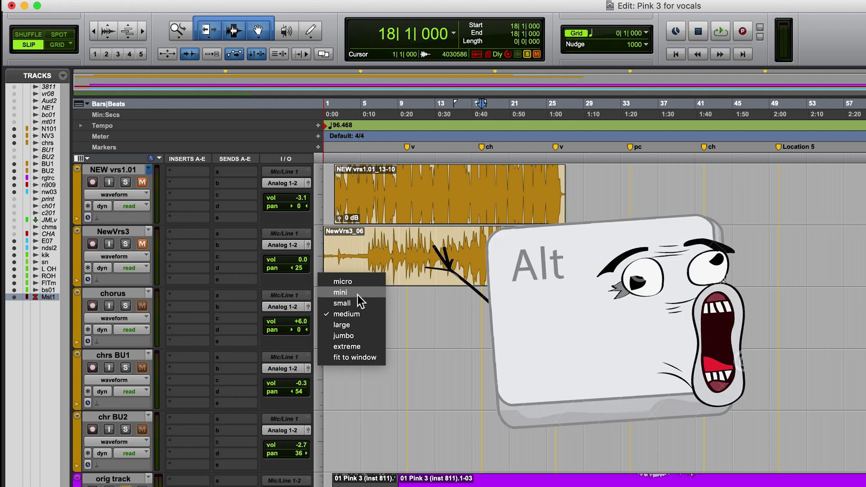
left_click(354, 303, "alt")
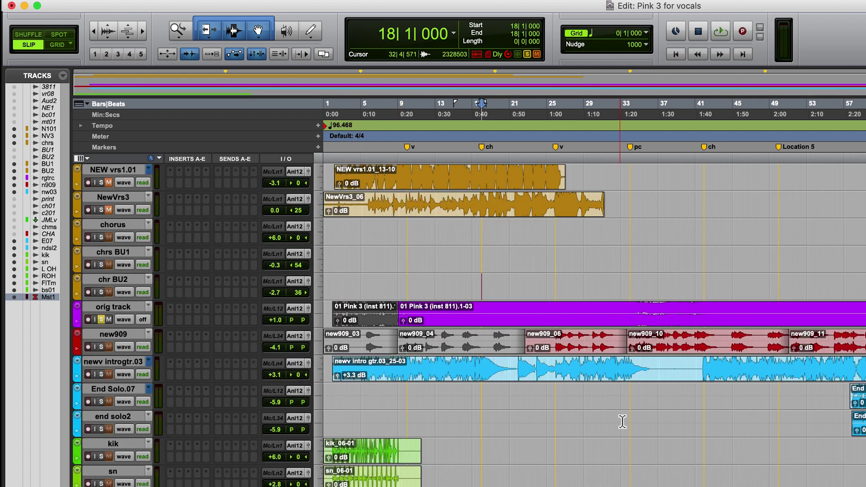
Select the orig and NEW vrs1.01 tracks, then play from the session start
left_click(113, 307)
left_click(125, 173)
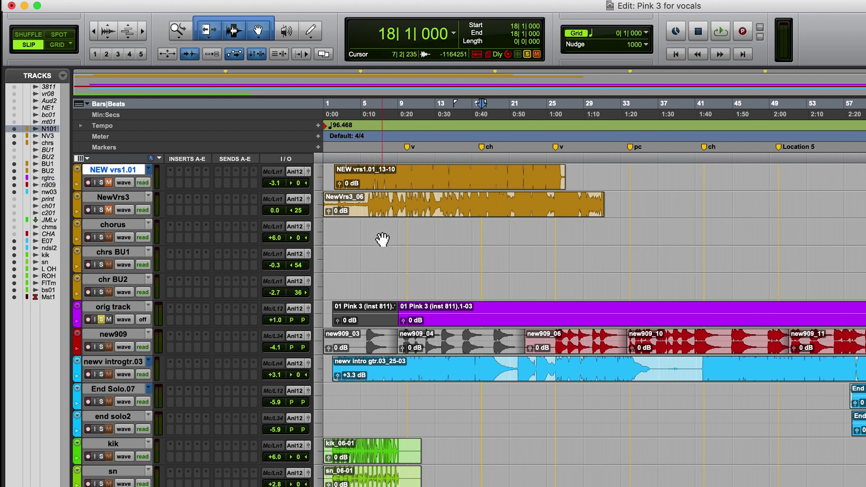
key("Return")
key("space")
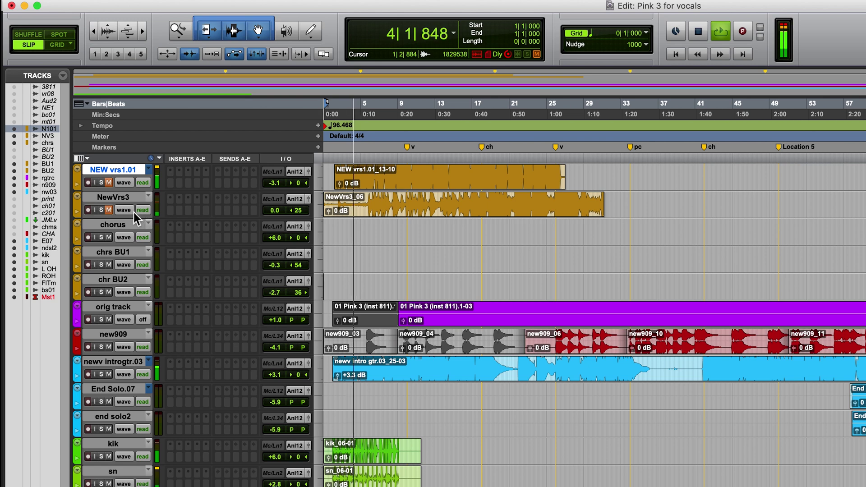
Toggle the mute button on the NEW vrs1.01 vocal track
left_click(108, 183)
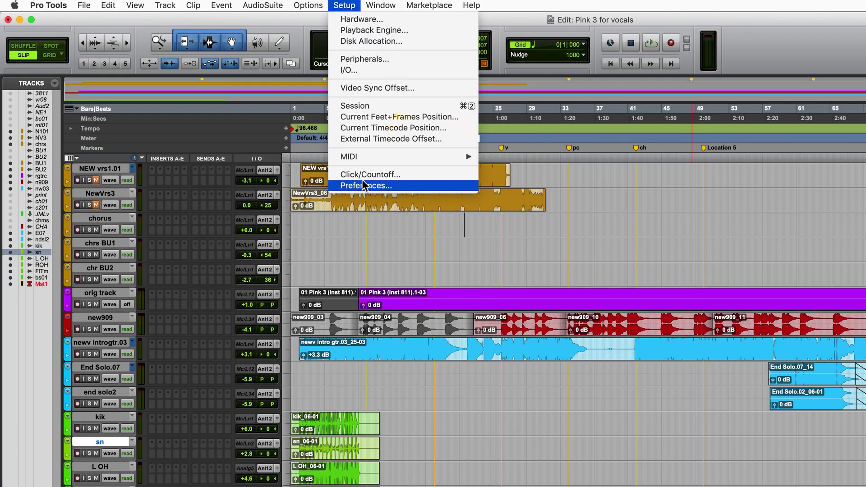
Keep Universal Audio Thunderbolt as the playback engine with a 1024-sample buffer
left_click(365, 31)
left_click(602, 193)
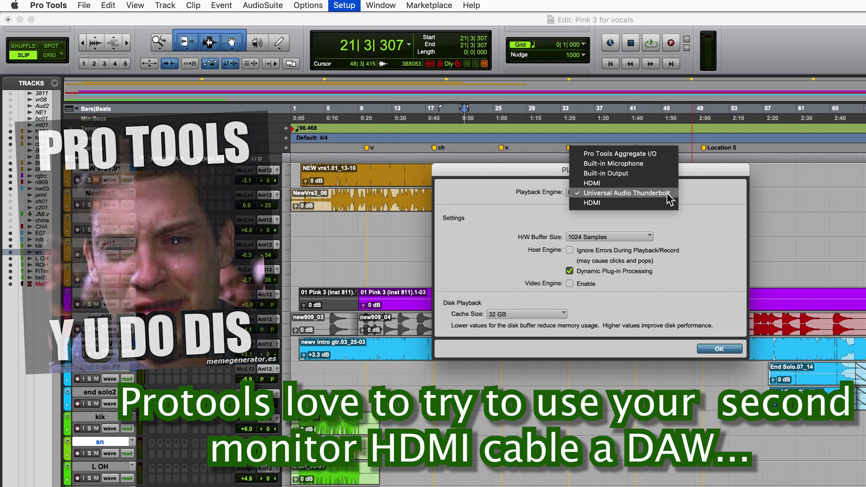
left_click(672, 193)
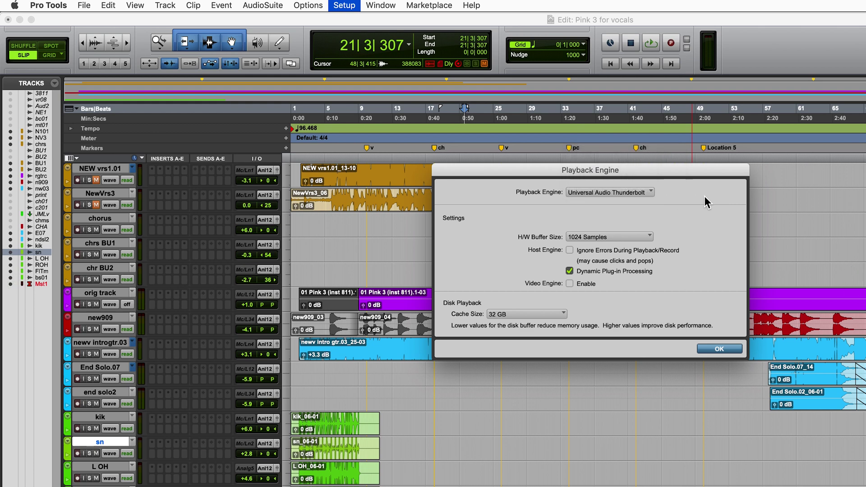
left_click(631, 194)
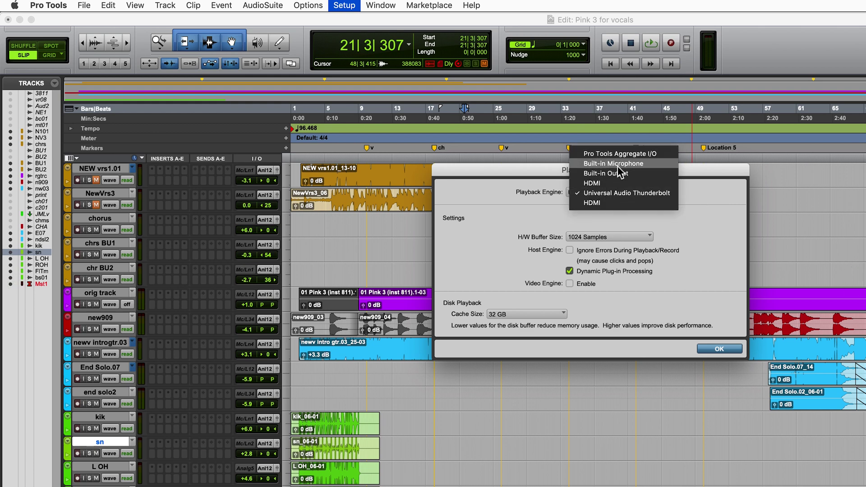
left_click(628, 194)
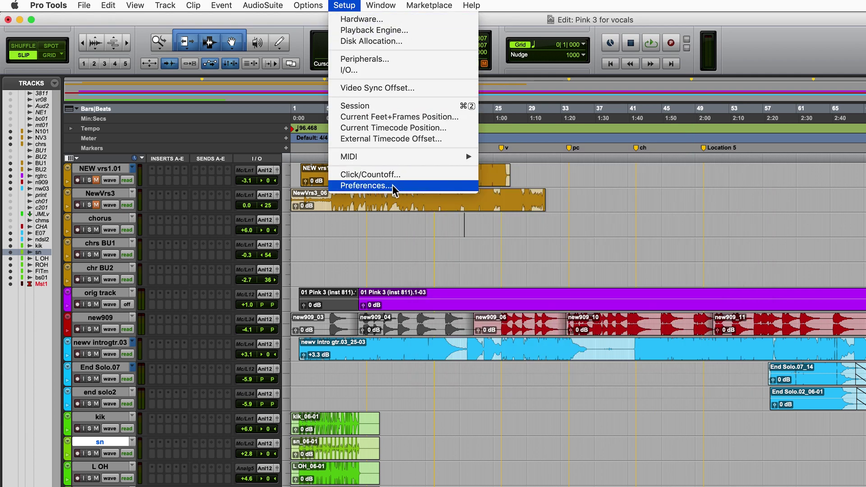
Review the Operation, Mixing and Processing preferences, return to Editing, and close Preferences
left_click(396, 189)
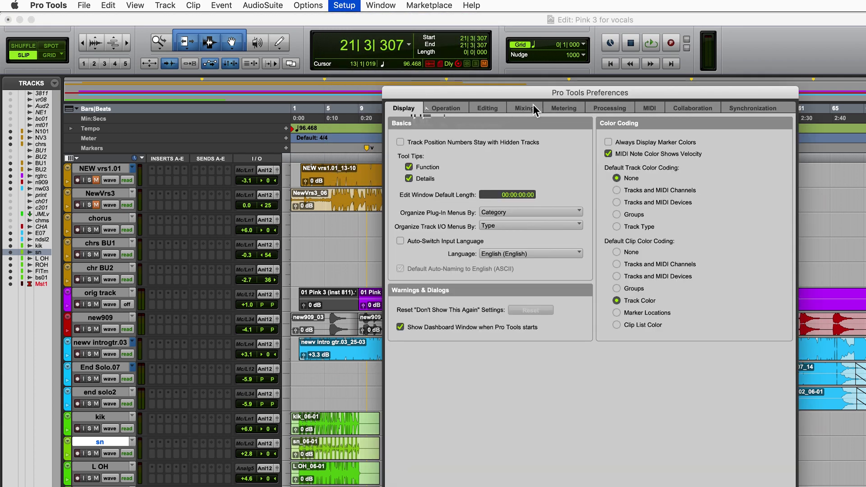
left_click(446, 108)
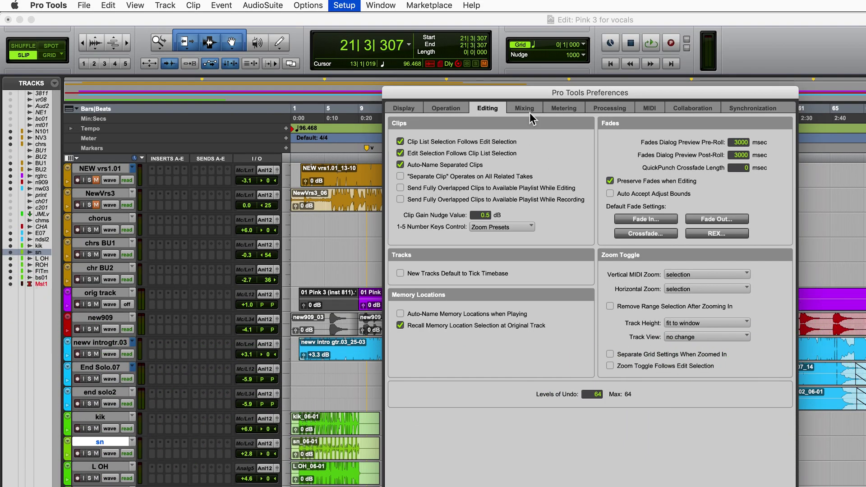
left_click(530, 113)
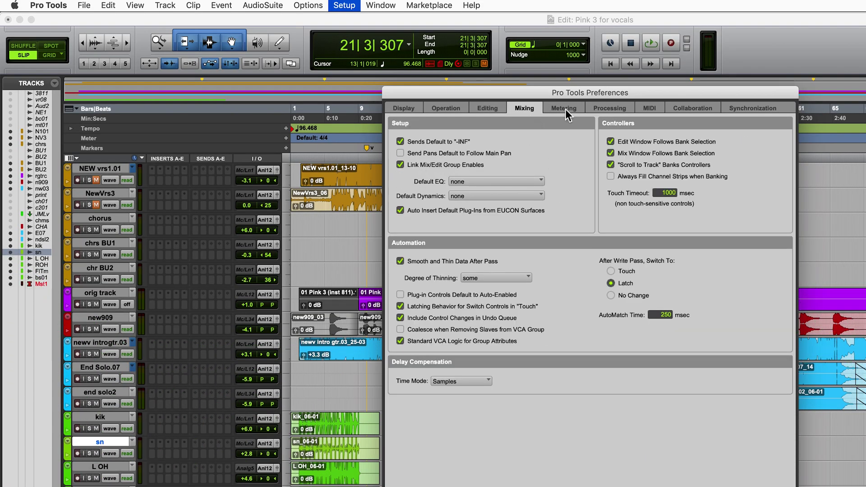
left_click(599, 107)
left_click(480, 108)
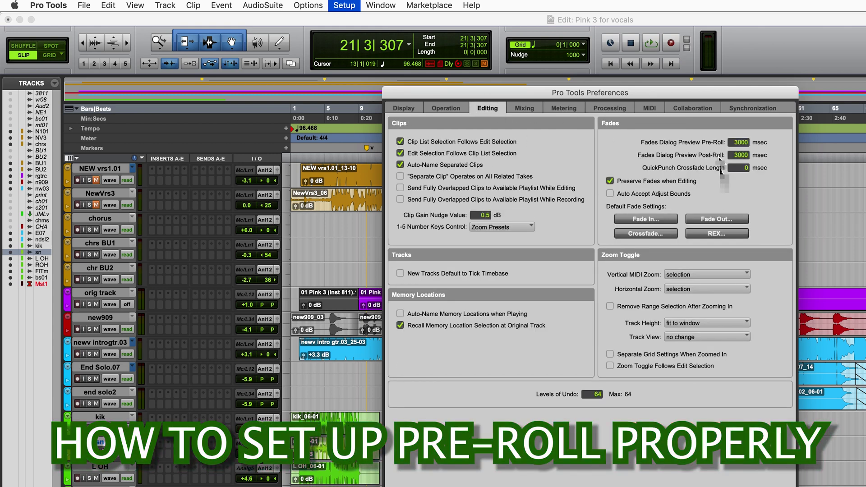
key("Return")
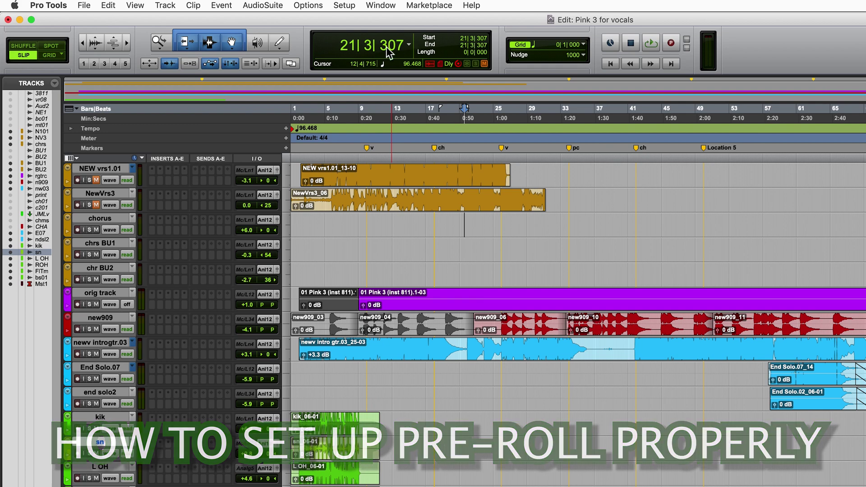
Bring up the Transport window from the Window menu and move it clear of the tracks
left_click(345, 6)
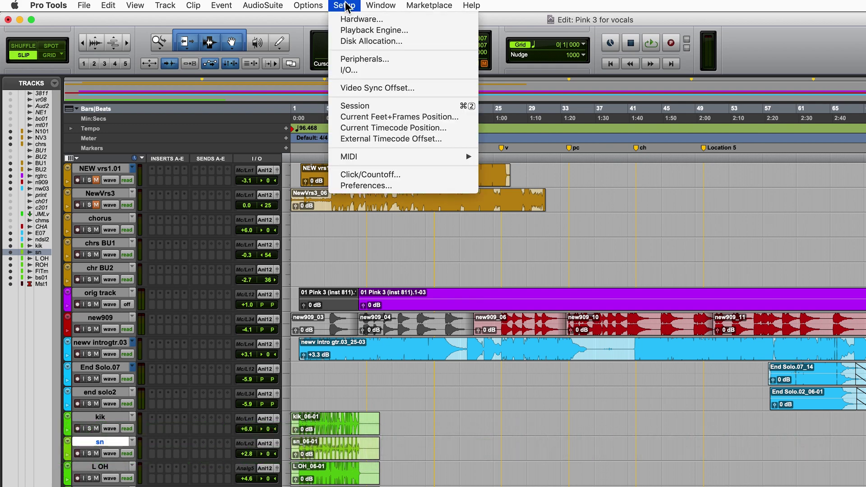
mouse_move(375, 6)
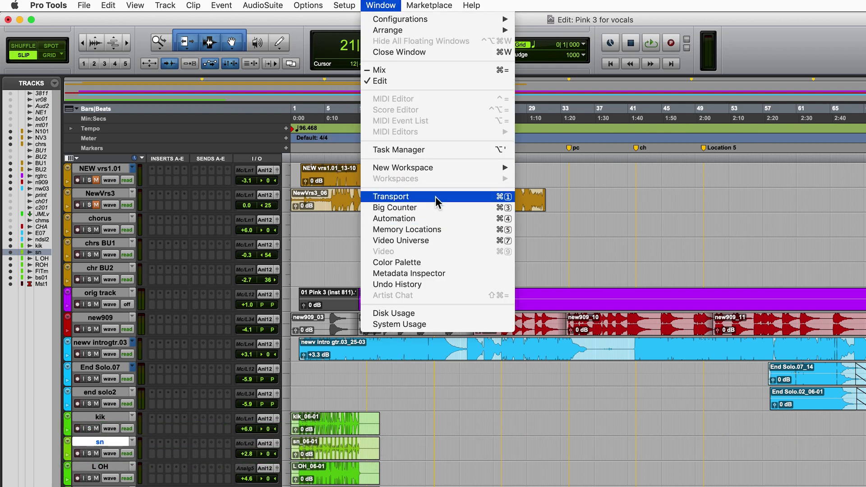
left_click(505, 197)
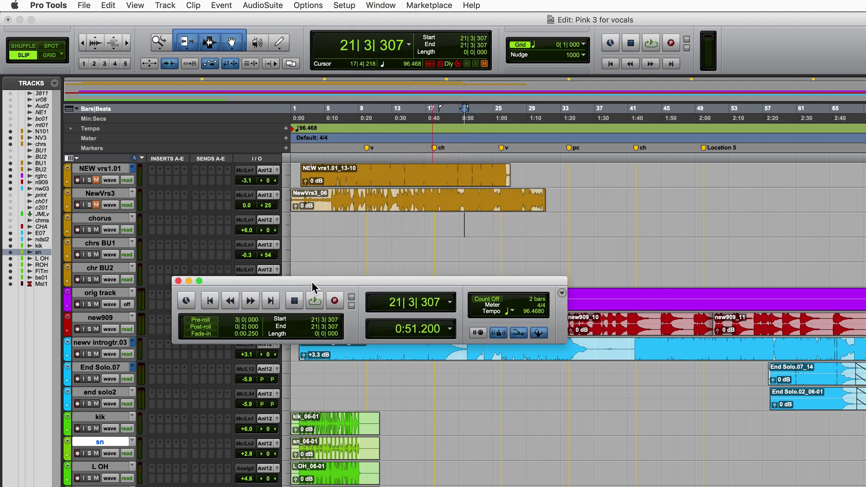
mouse_move(313, 287)
left_mouse_down()
mouse_move(540, 151)
mouse_move(519, 25)
mouse_move(442, 81)
left_mouse_up()
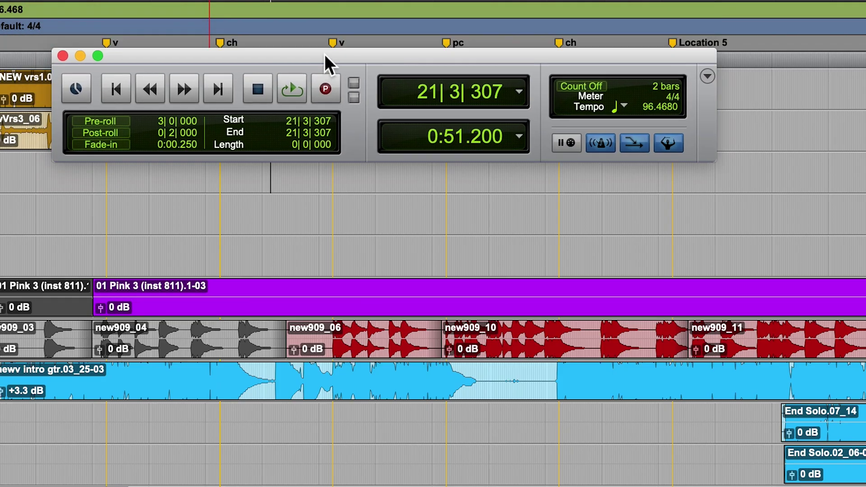
left_click_drag(325, 55, 424, 148)
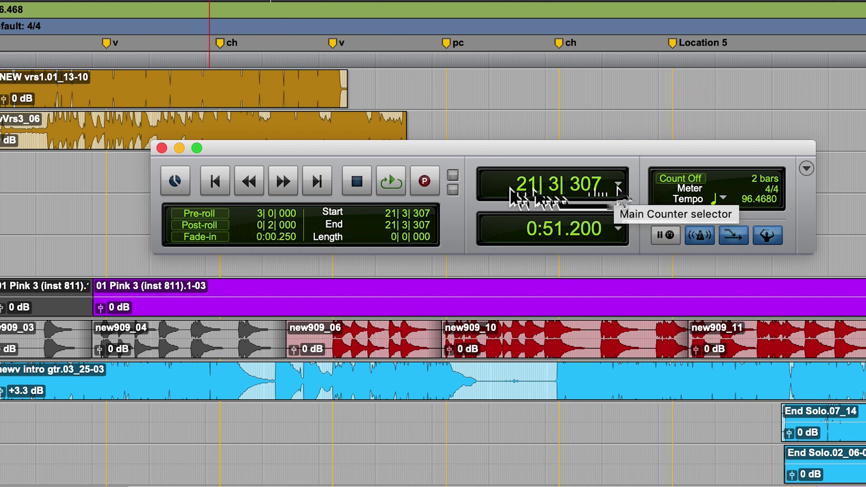
Set the counter to Min:Secs and pre-roll to 4 seconds, then close Transport
left_click(618, 185)
left_click(619, 189)
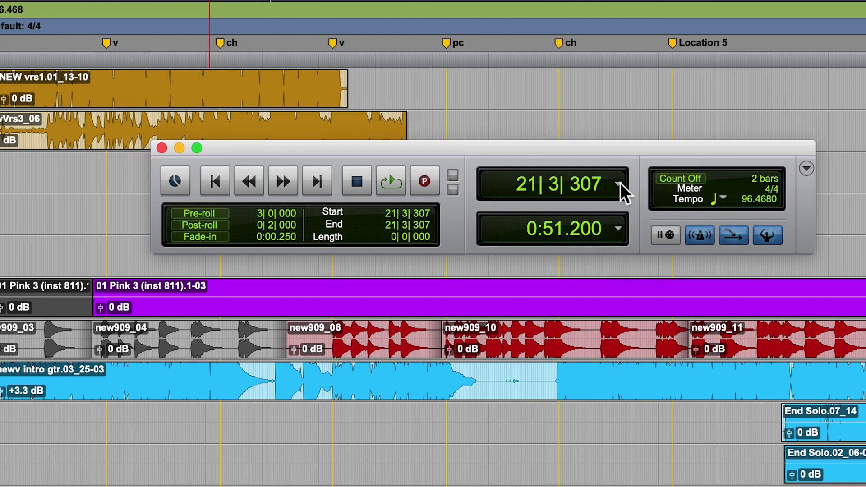
left_click(621, 188)
left_click(704, 205)
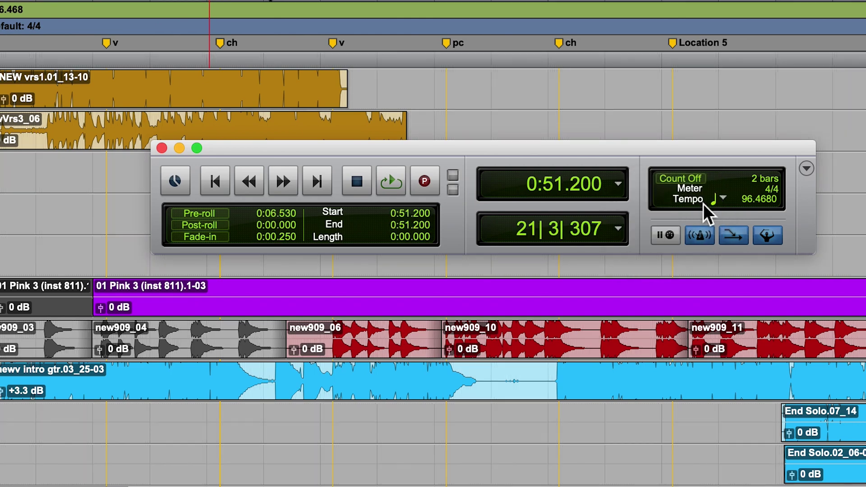
left_click(276, 214)
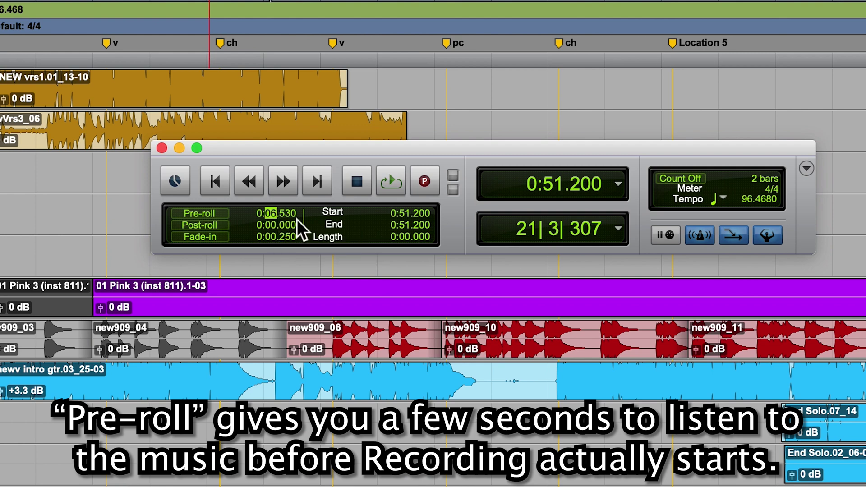
type("4")
left_click(161, 148)
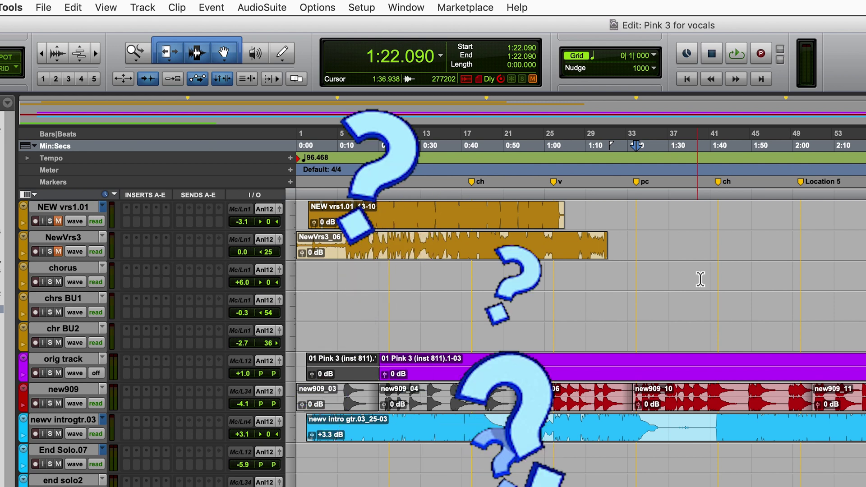
Attempt to record, dismissing the no-tracks-armed and record-enable warnings
key("F12")
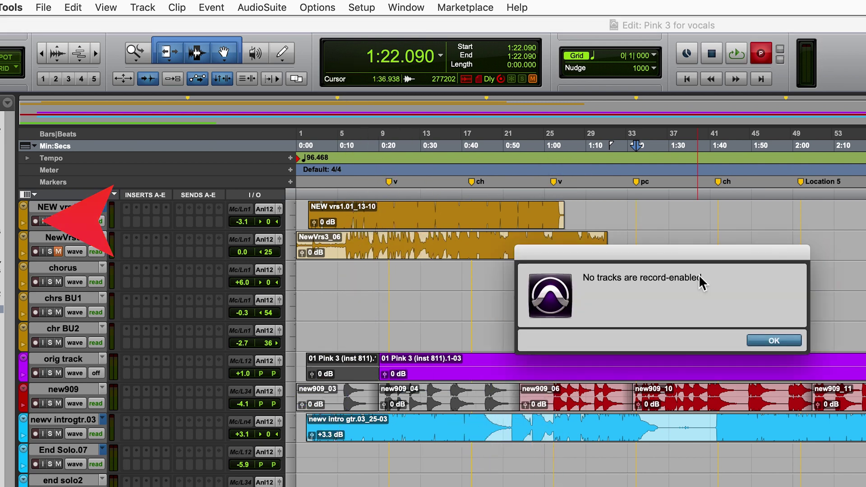
key("Return")
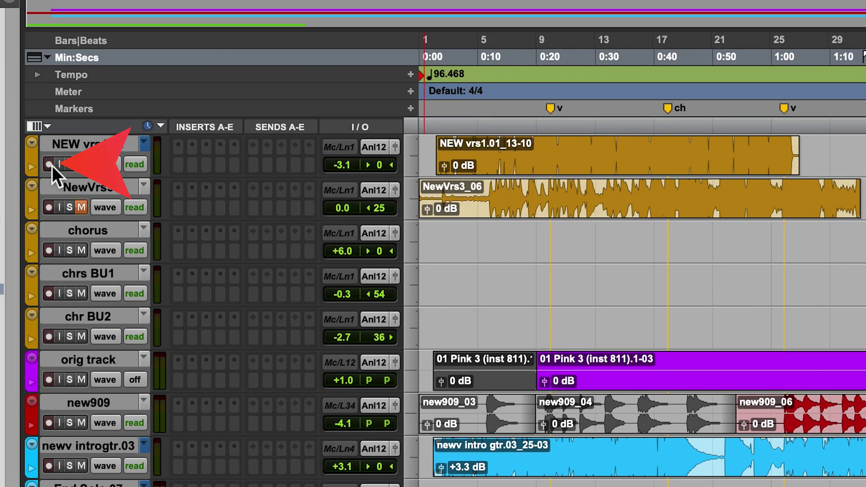
left_click(50, 165)
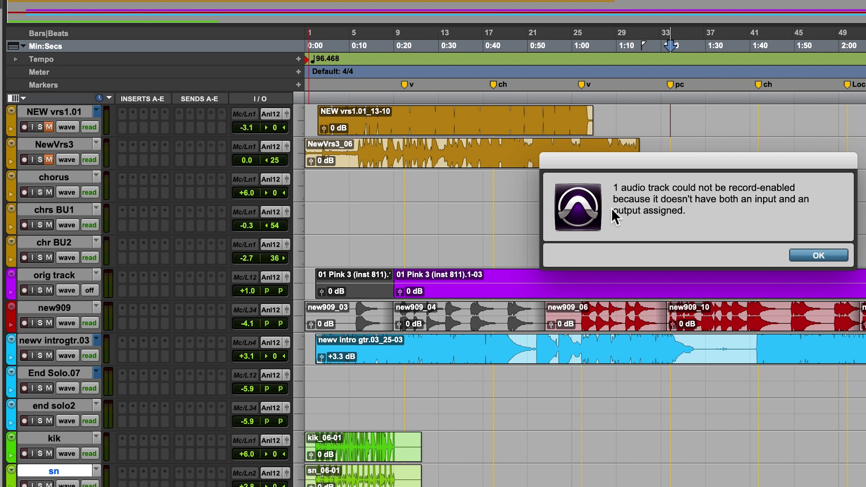
left_click(820, 255)
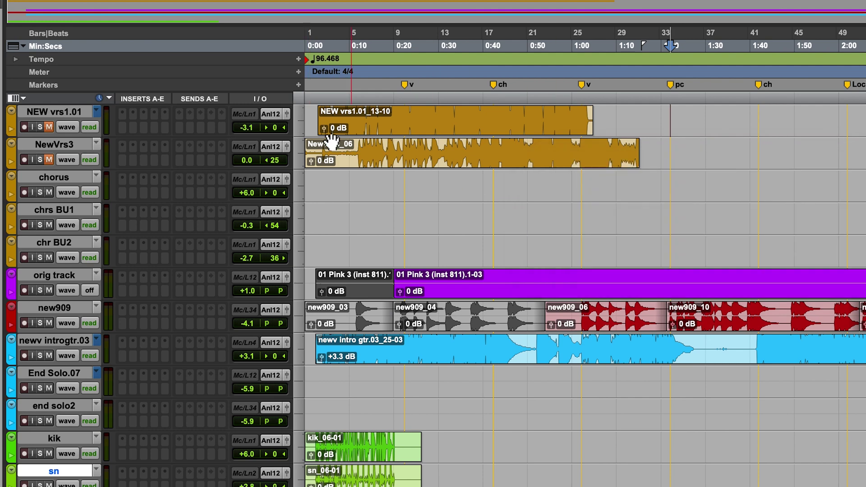
Make the NEW vrs1.01 track jumbo height
left_click(302, 116)
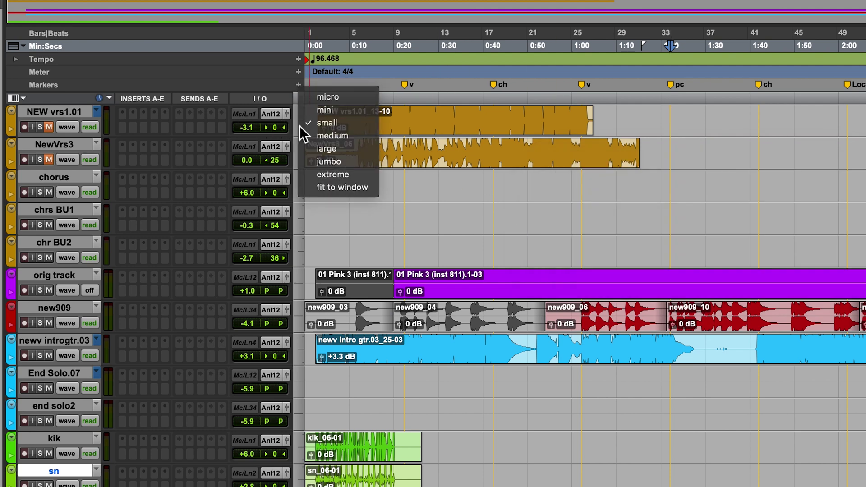
left_click(300, 126)
left_click(299, 121)
left_click(329, 166)
Set the track input to A LINE 1 and keep the output on Analog 1-2
left_click(269, 115)
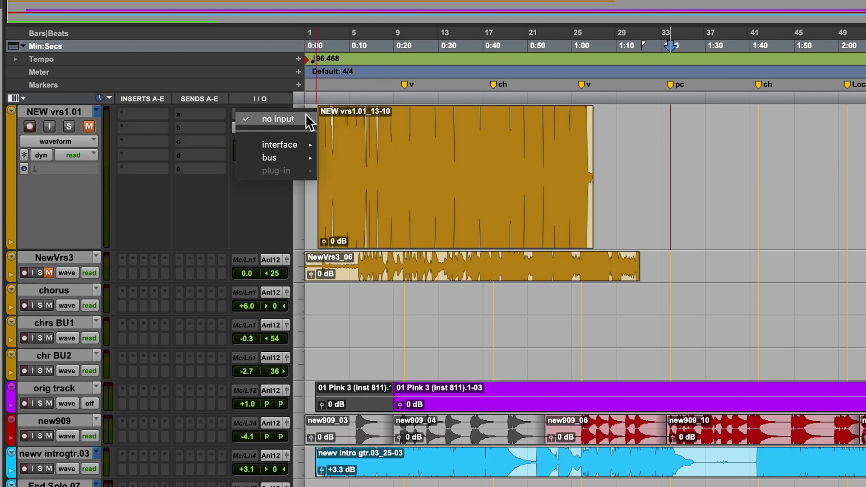
mouse_move(298, 145)
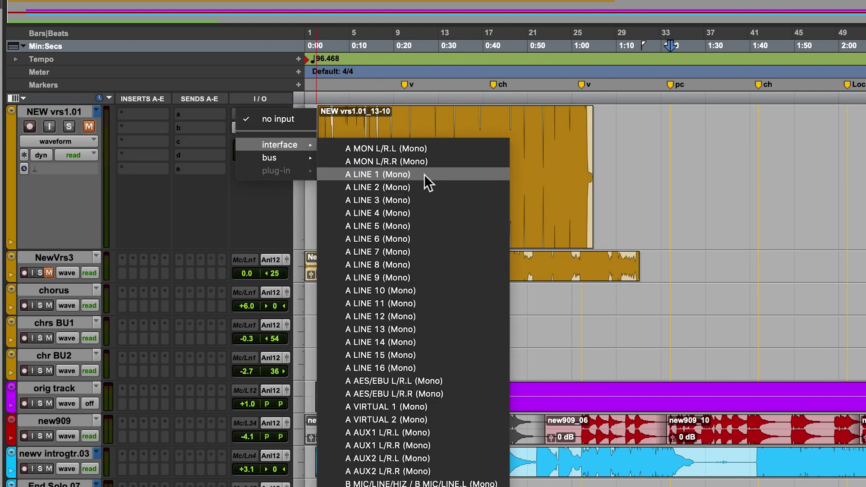
left_click(412, 175)
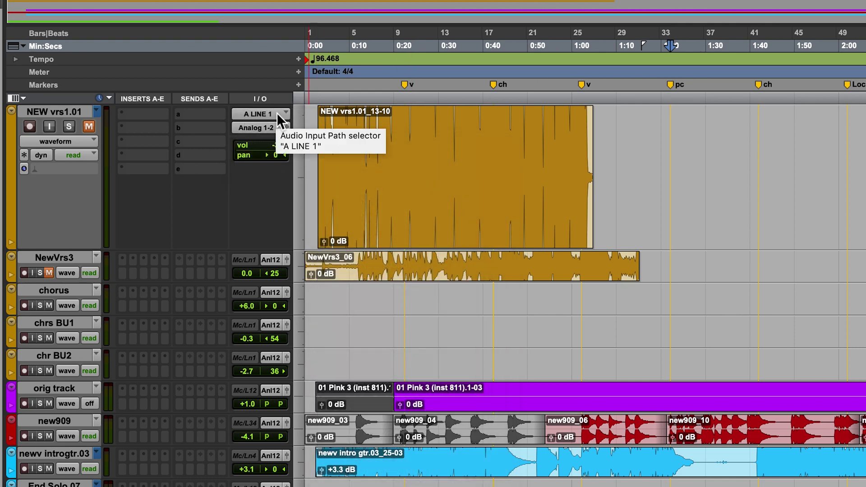
left_click(270, 129)
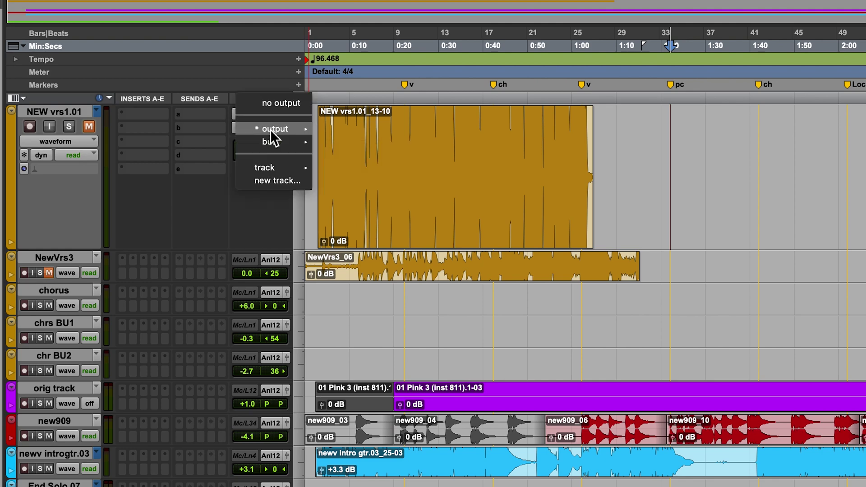
mouse_move(270, 129)
left_click(394, 132)
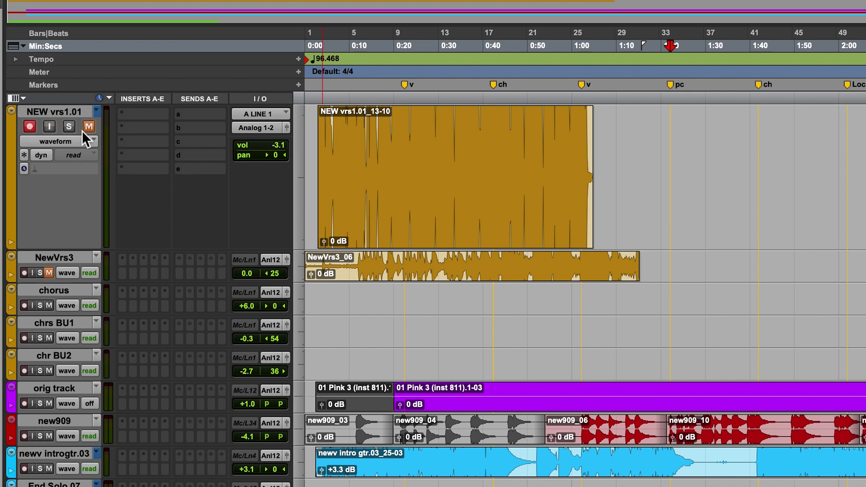
Unmute and solo NEW vrs1.01, briefly demonstrating mute and unmute
left_click(89, 127)
left_click(70, 128)
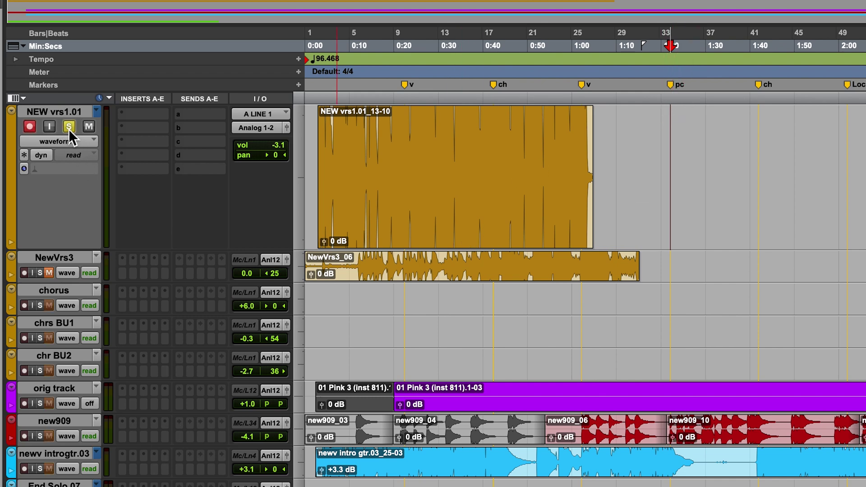
left_click(89, 127)
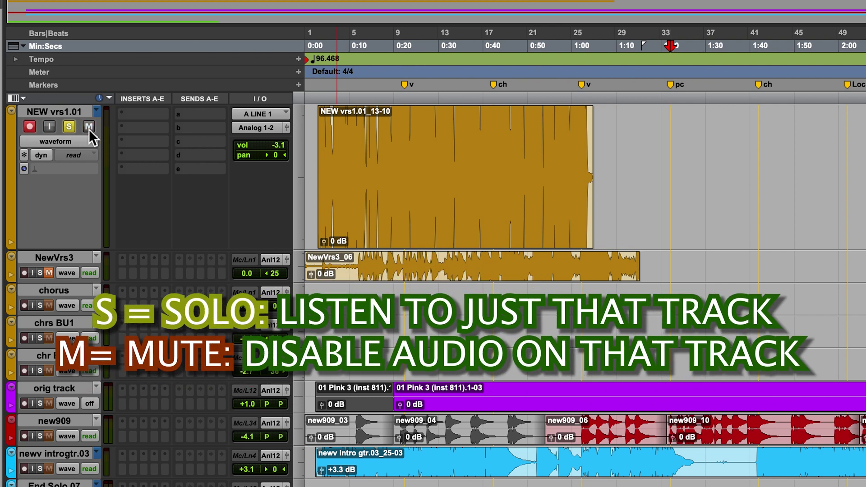
left_click(89, 128)
Record a test take near the pc marker, discard it, and zoom in
left_click(686, 135)
key("shift+r")
key("super+space")
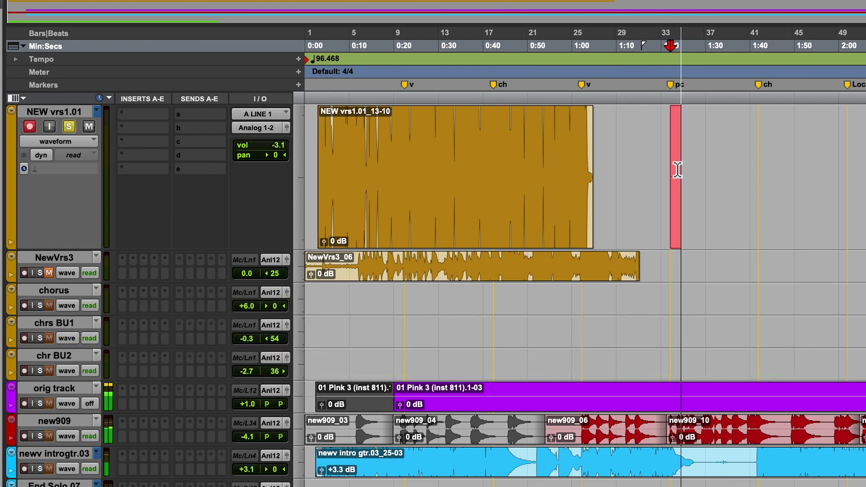
key("super+period")
key("super+bracketright")
key("super+bracketright")
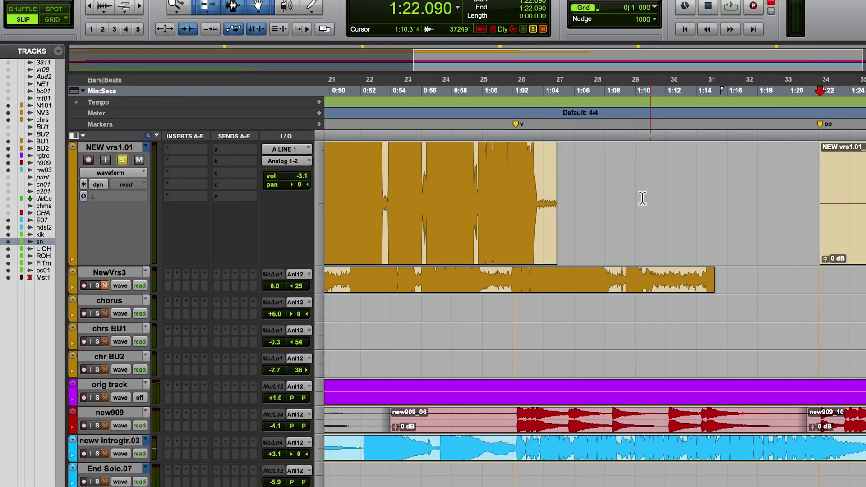
Place the insertion point at 1:22.090 and play back from the pre-roll point
left_click(822, 174)
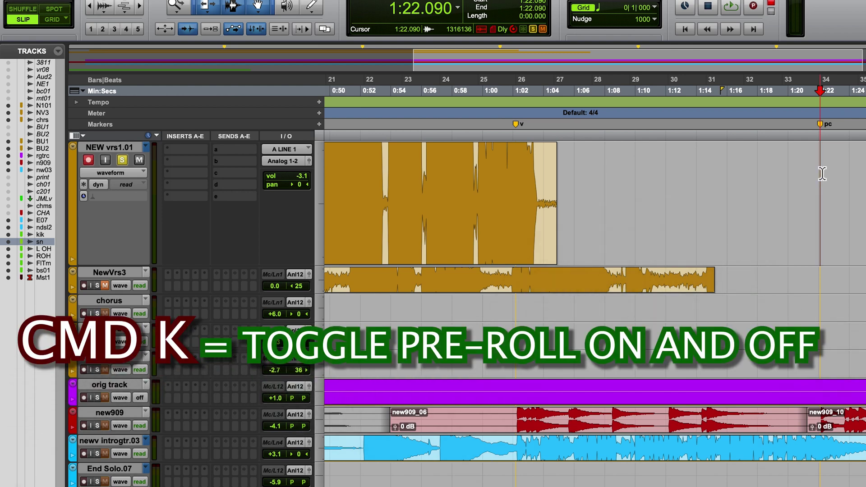
key("space")
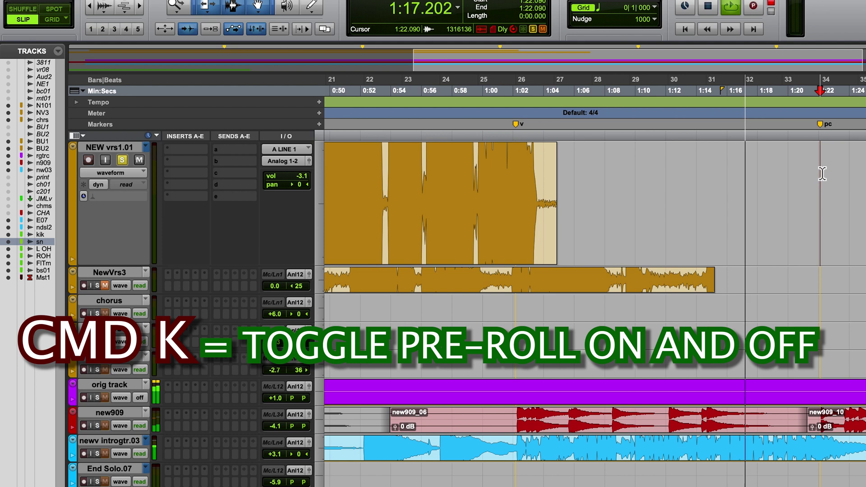